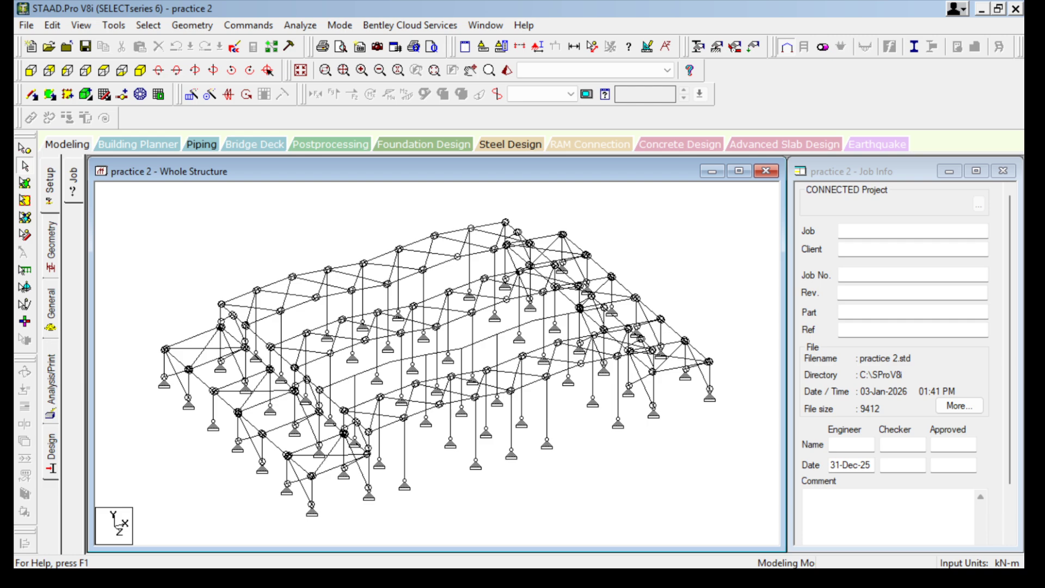
# Close the practice 2 model, restart STAAD.Pro V8i, and dismiss the Bentley sign-in window.
pyautogui.click(767, 171)
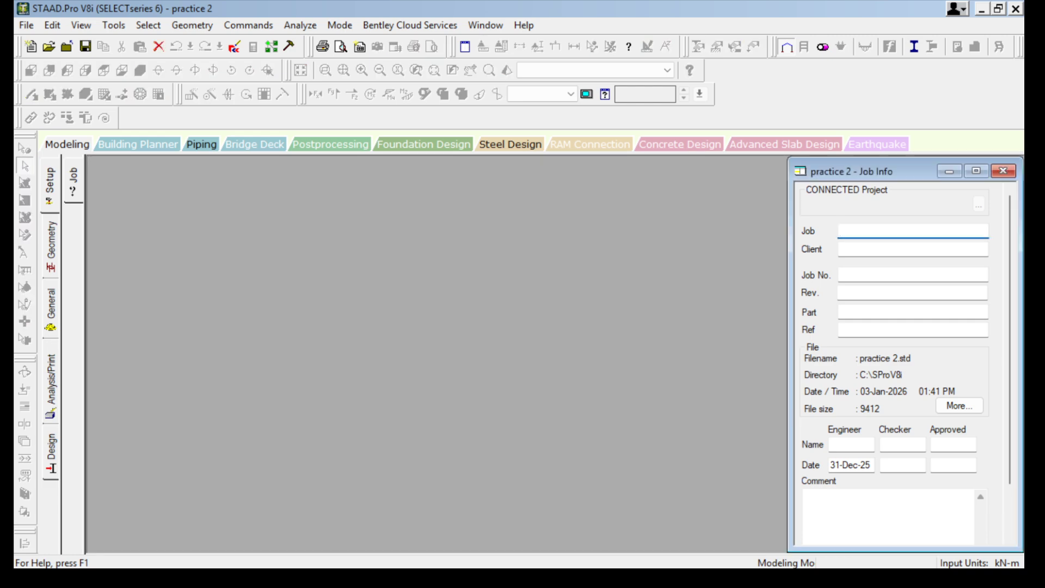
pyautogui.click(1016, 9)
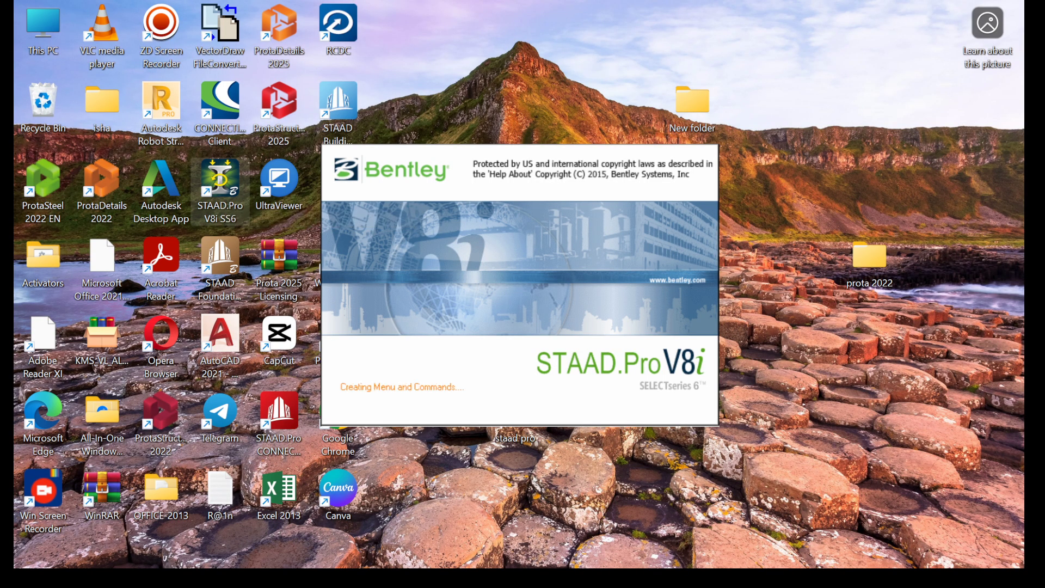
pyautogui.press('Return')
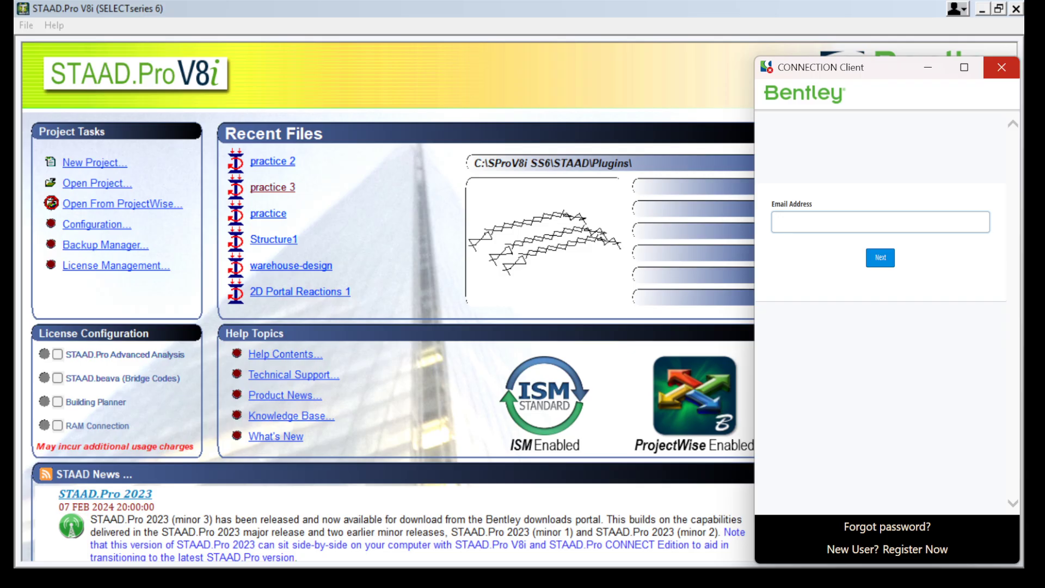
pyautogui.click(1002, 67)
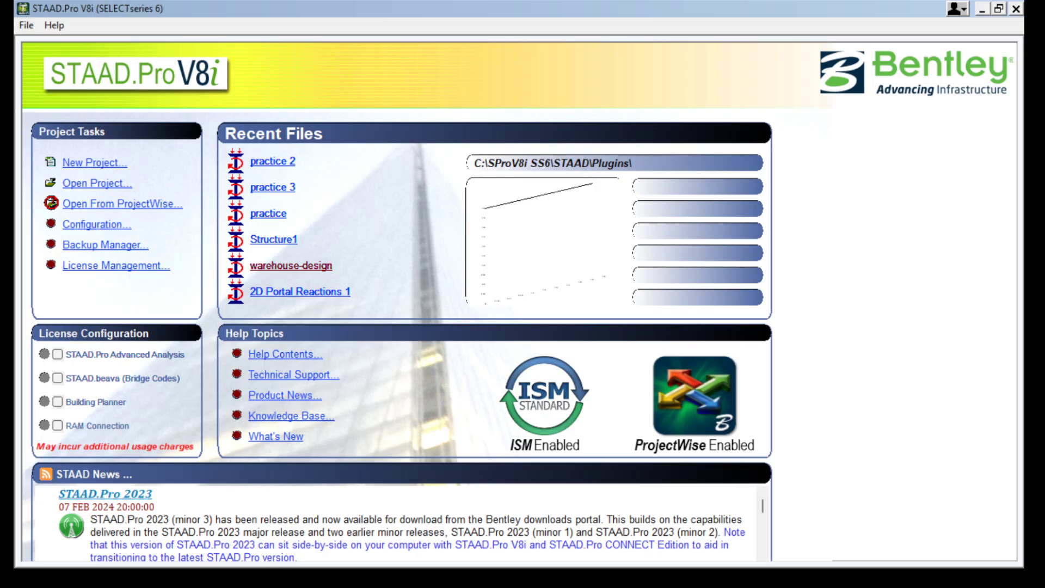
# Set the default base unit to Metric in the program configuration.
pyautogui.click(97, 224)
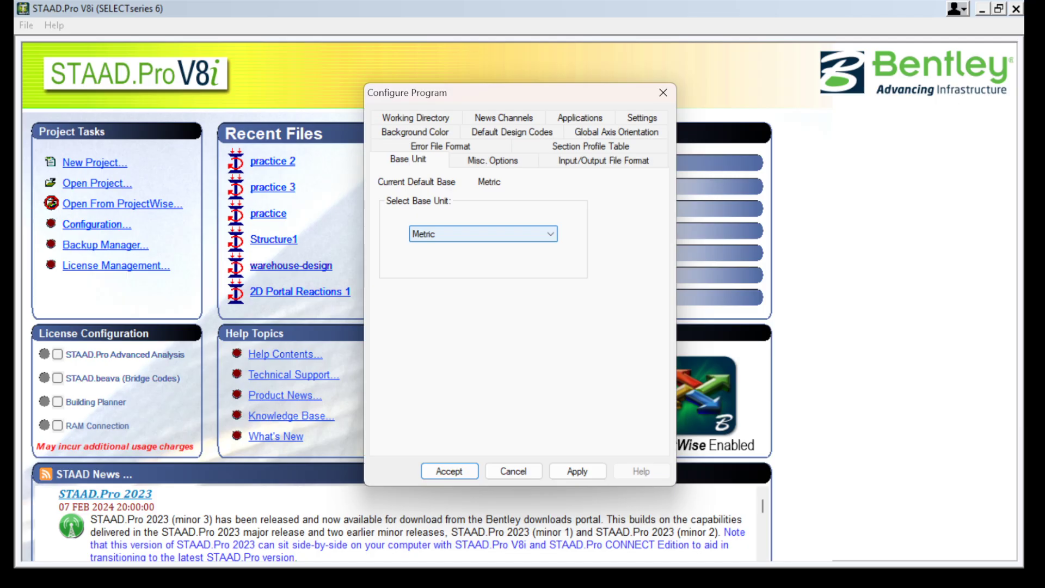
pyautogui.click(483, 234)
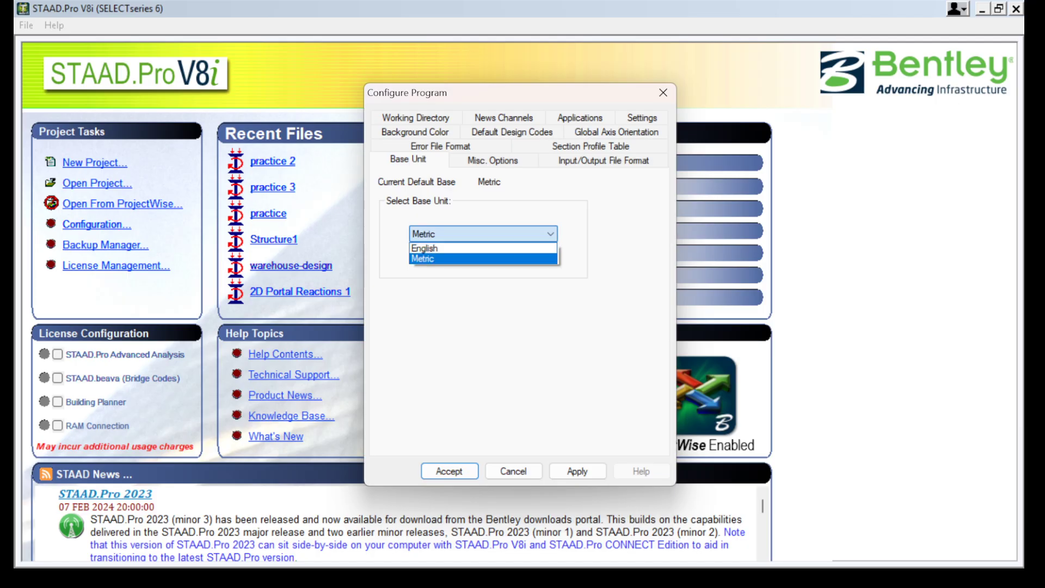
pyautogui.click(483, 248)
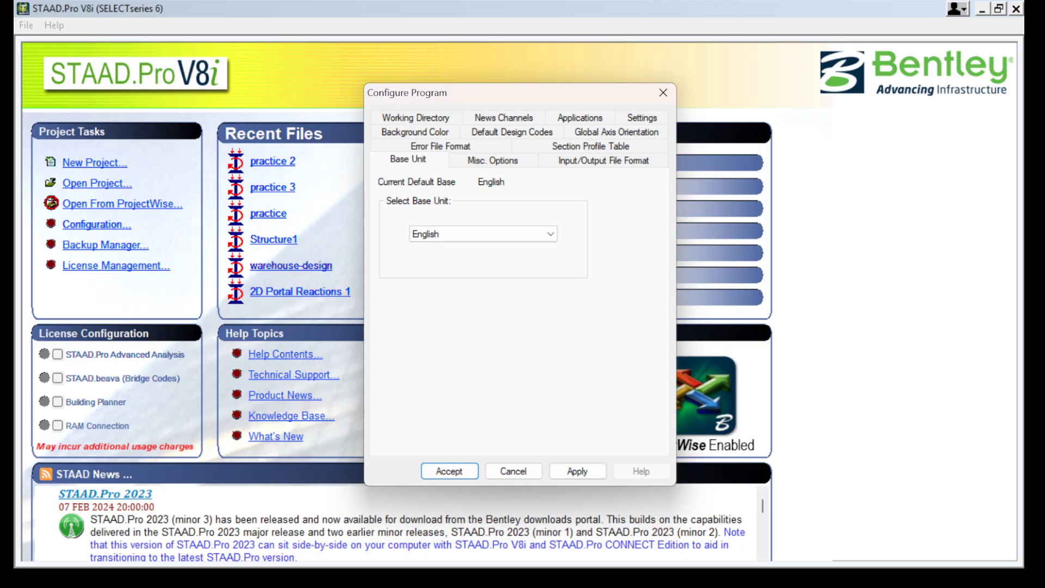
pyautogui.click(484, 234)
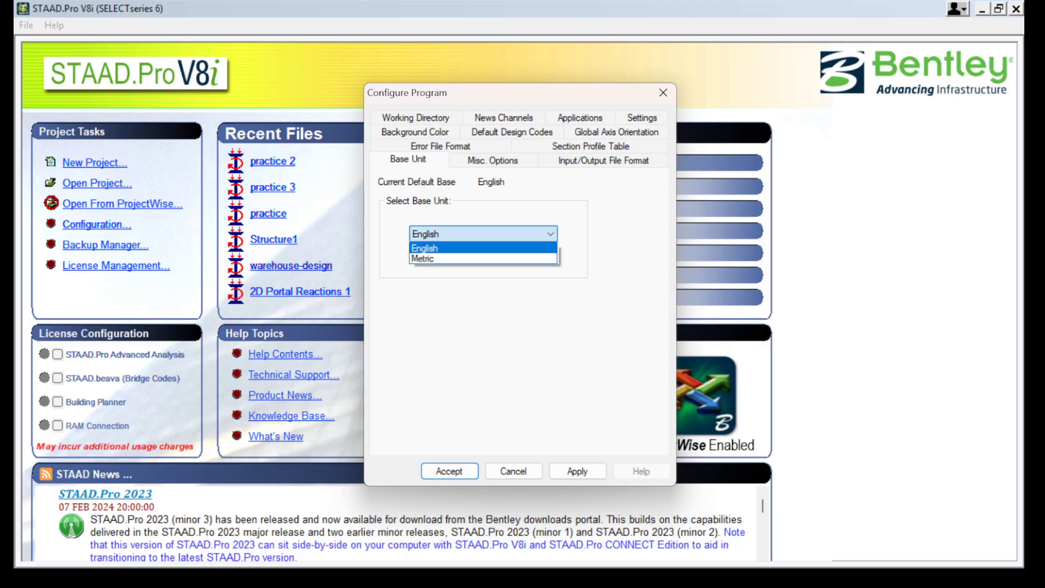
pyautogui.click(483, 259)
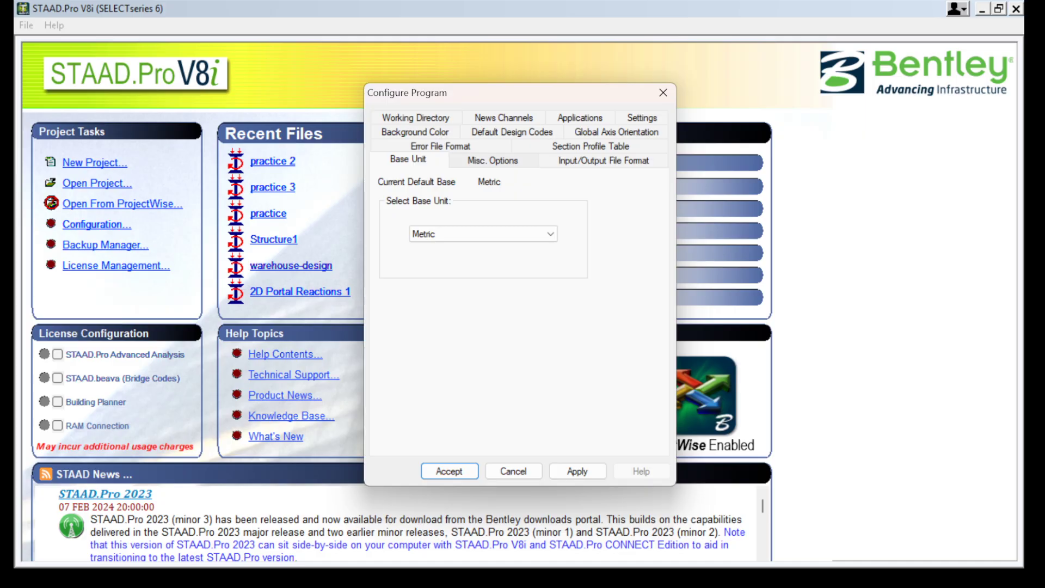
# Select BS 8007 as the default concrete design code and review the available steel and shear wall design codes.
pyautogui.click(494, 133)
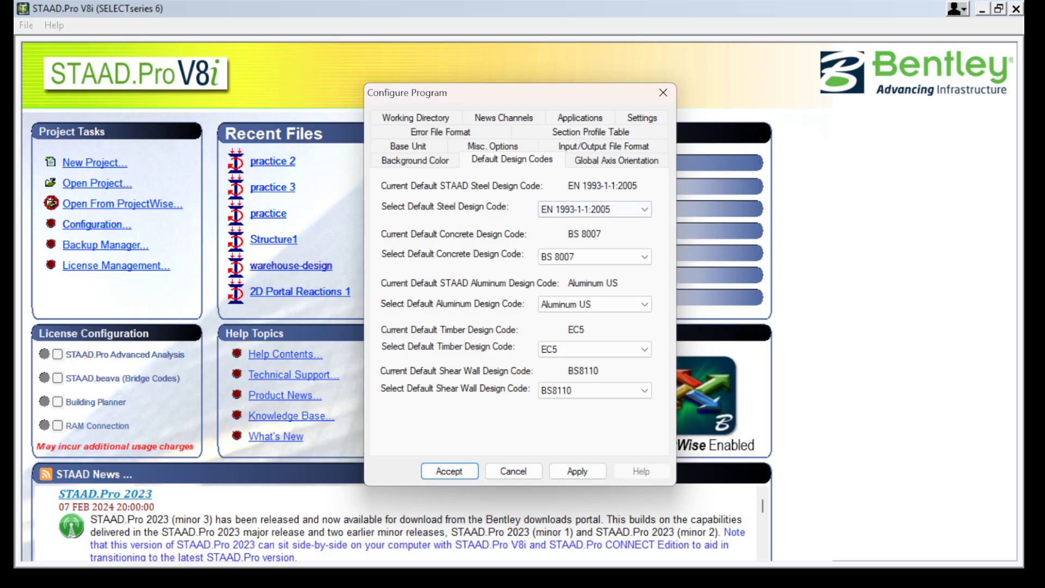
pyautogui.click(594, 209)
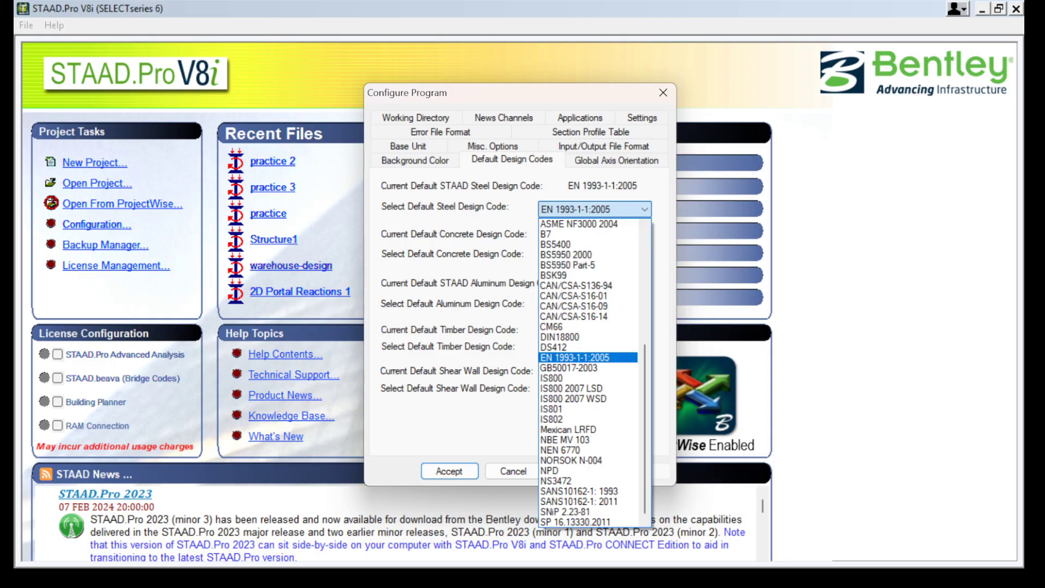
pyautogui.click(645, 210)
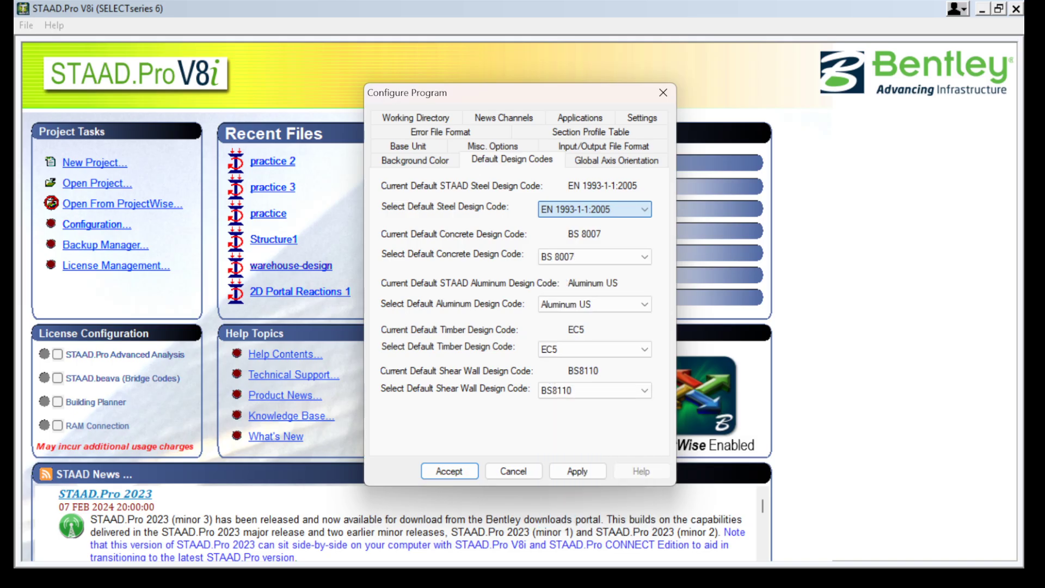
pyautogui.click(645, 257)
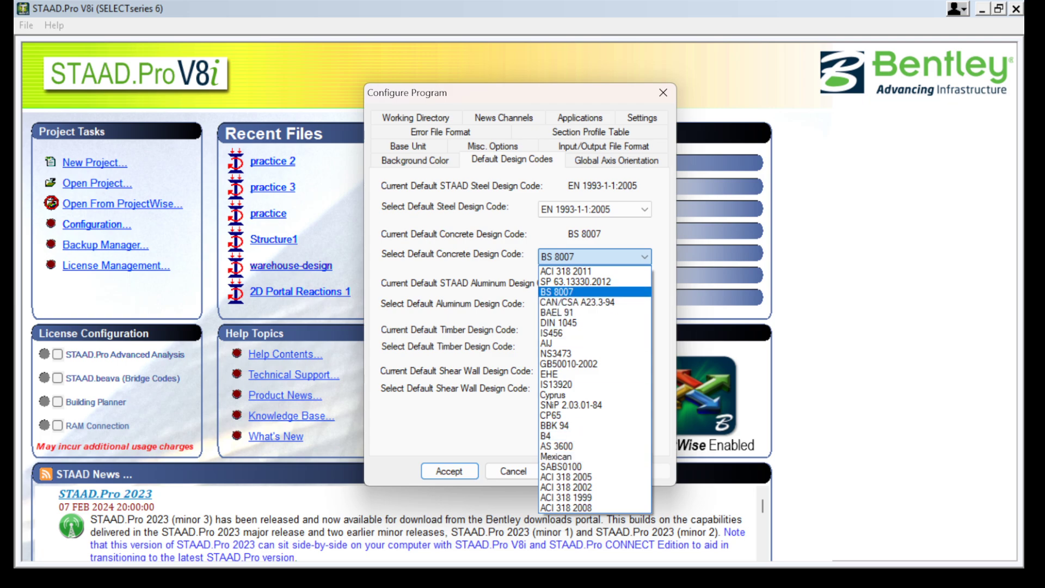
pyautogui.click(594, 292)
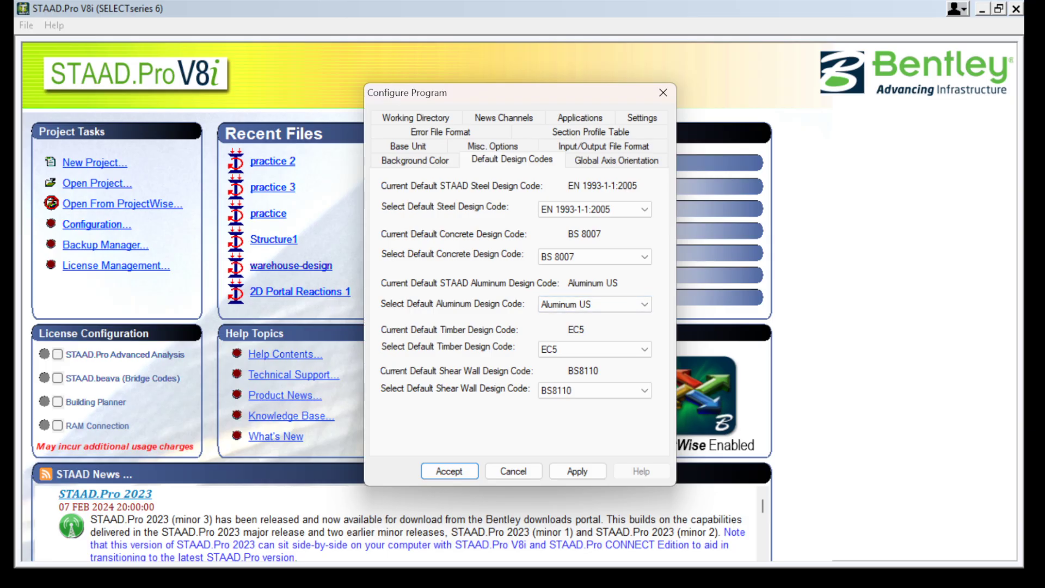
pyautogui.click(644, 391)
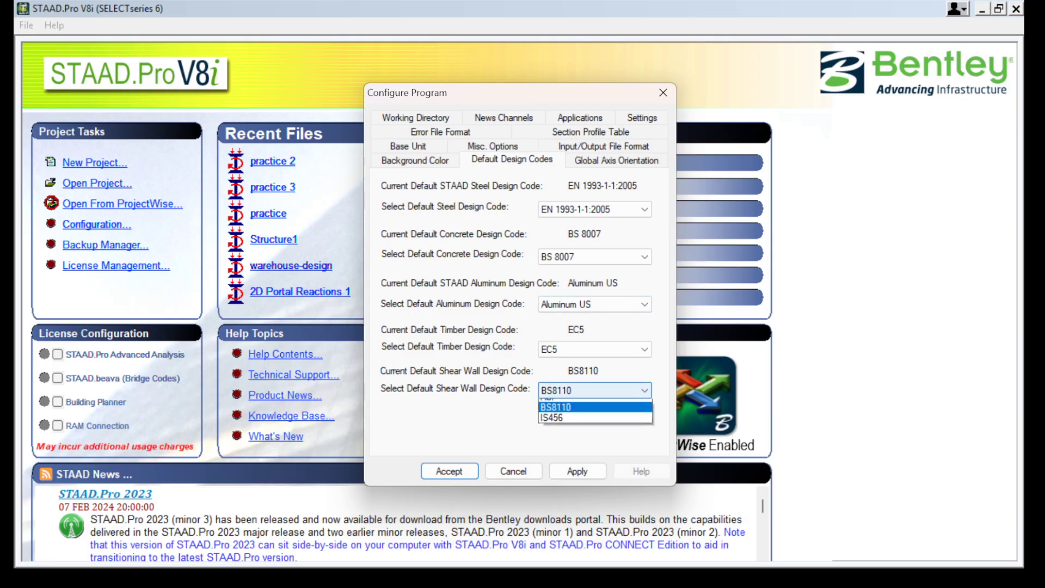
pyautogui.click(644, 390)
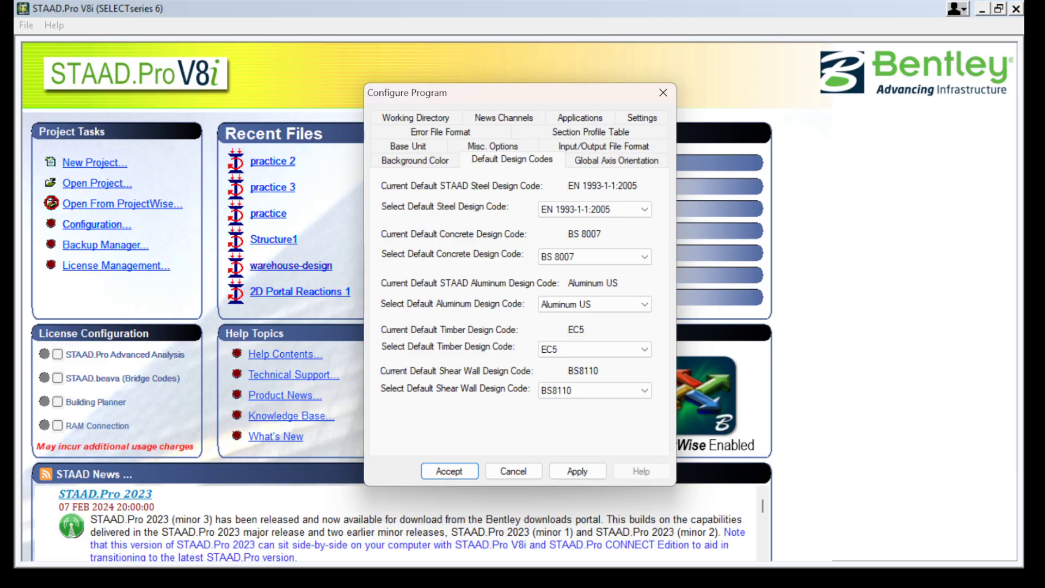
# Review the global axis orientation and miscellaneous options, and apply and accept the program configuration.
pyautogui.click(616, 161)
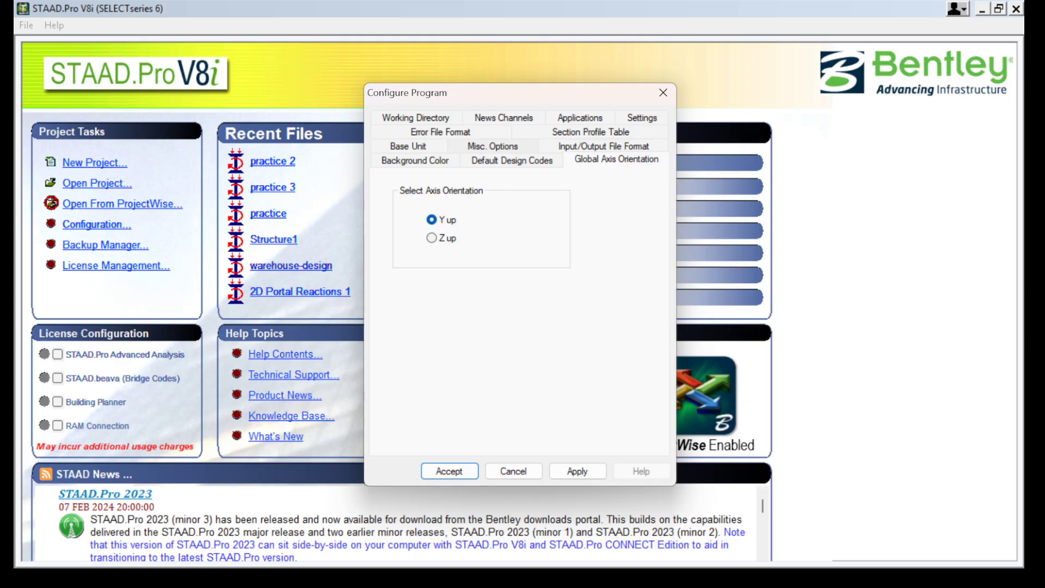
pyautogui.click(493, 146)
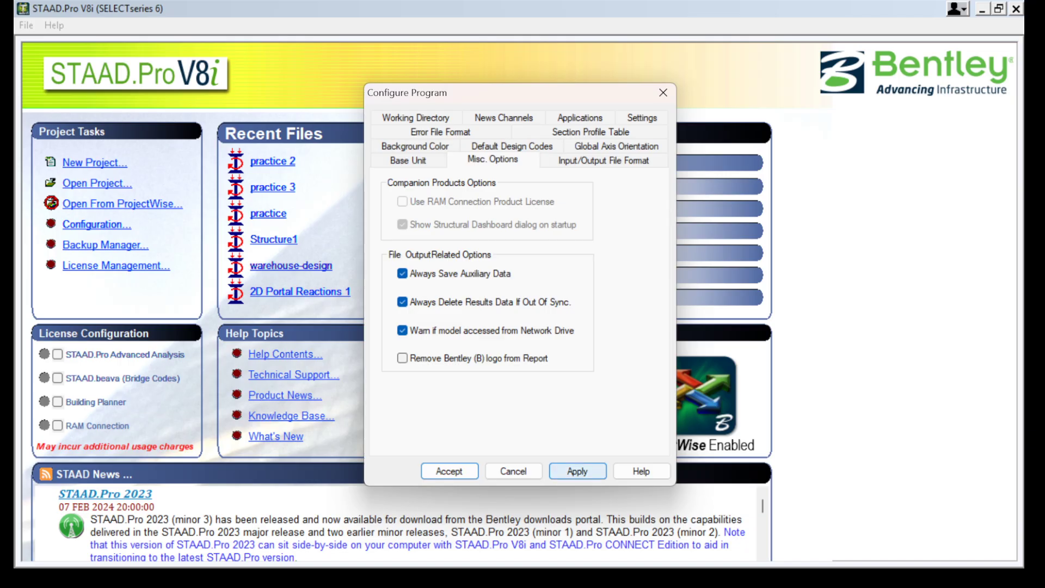
pyautogui.click(578, 471)
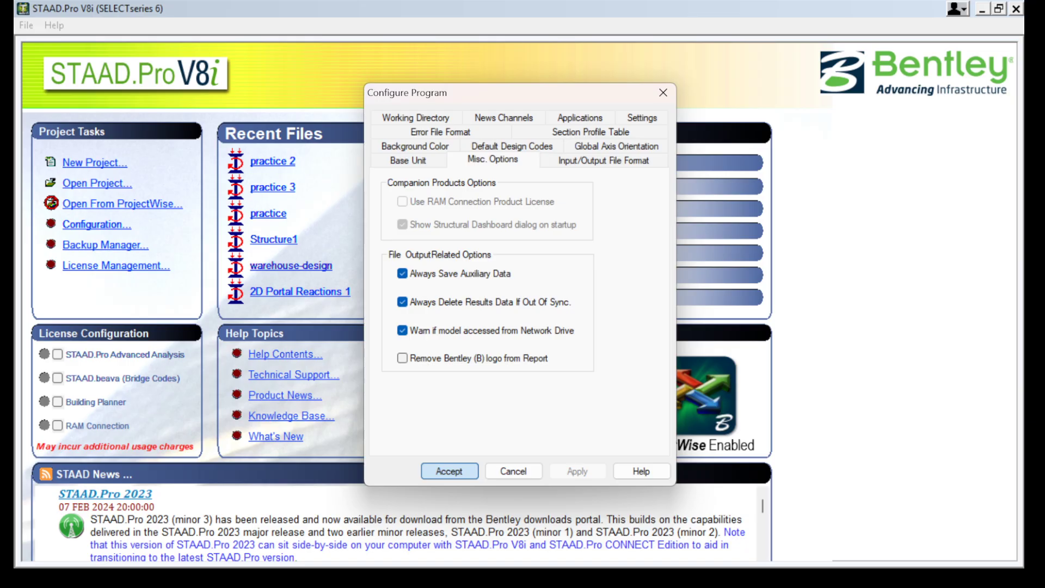
pyautogui.click(449, 471)
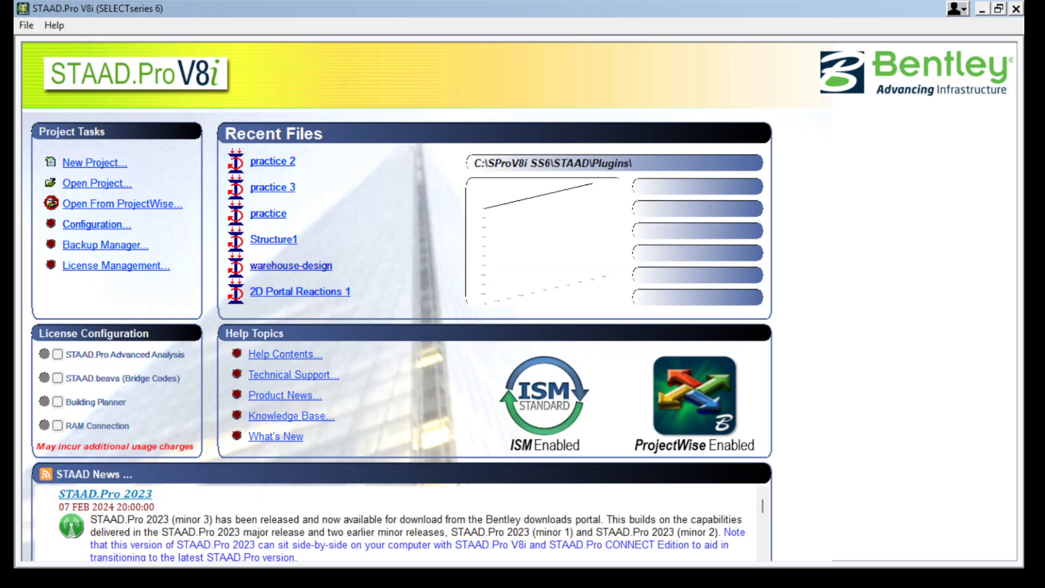
# Start a new project with the file name STAAD-BEGINERS.
pyautogui.click(94, 162)
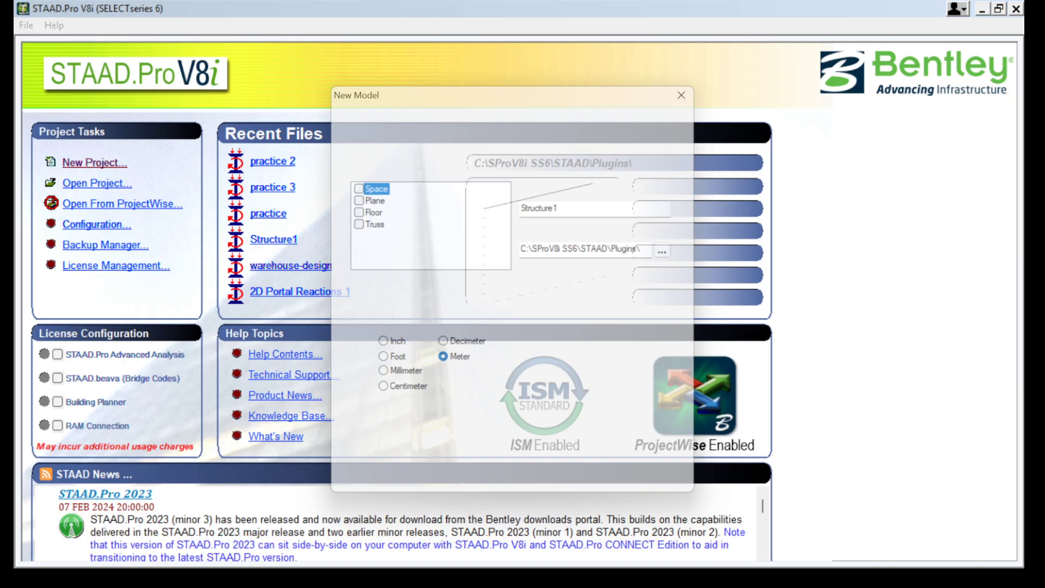
pyautogui.press('Tab')
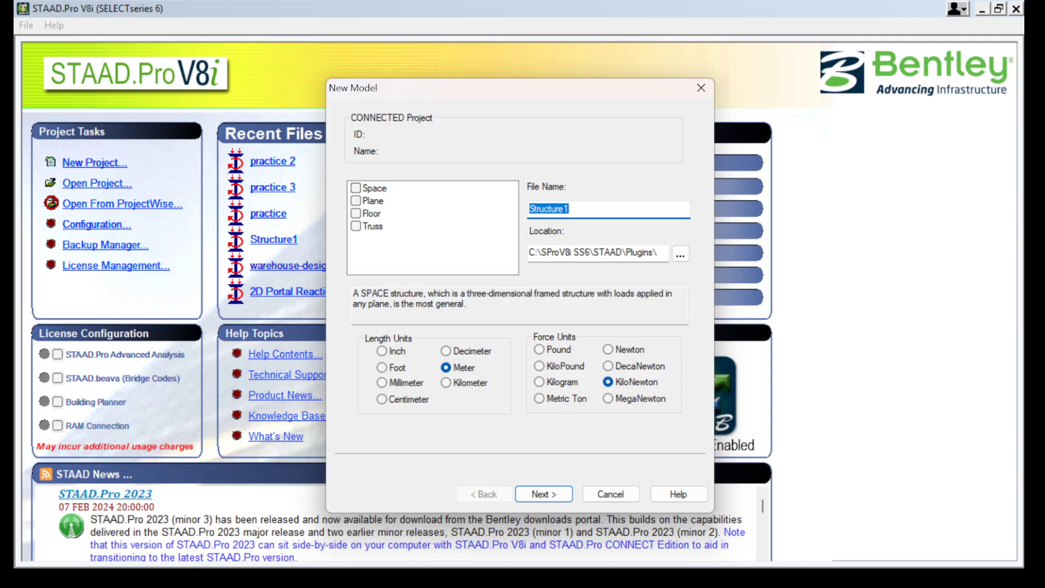
pyautogui.write('STAAD-BEGINERS')
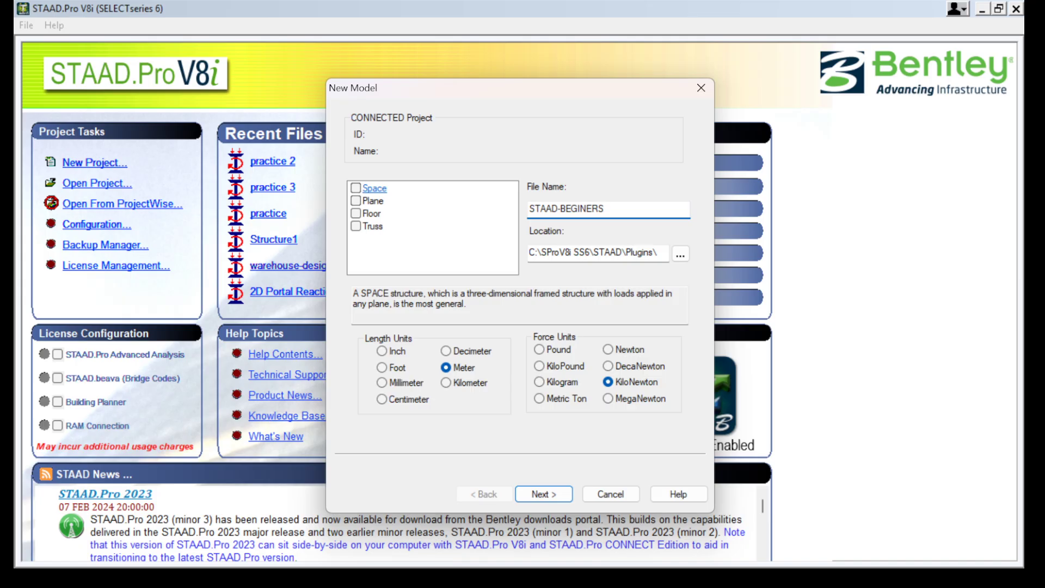
# Compare the descriptions of the Space, Plane, Floor and Truss structure types for the new model.
pyautogui.click(375, 188)
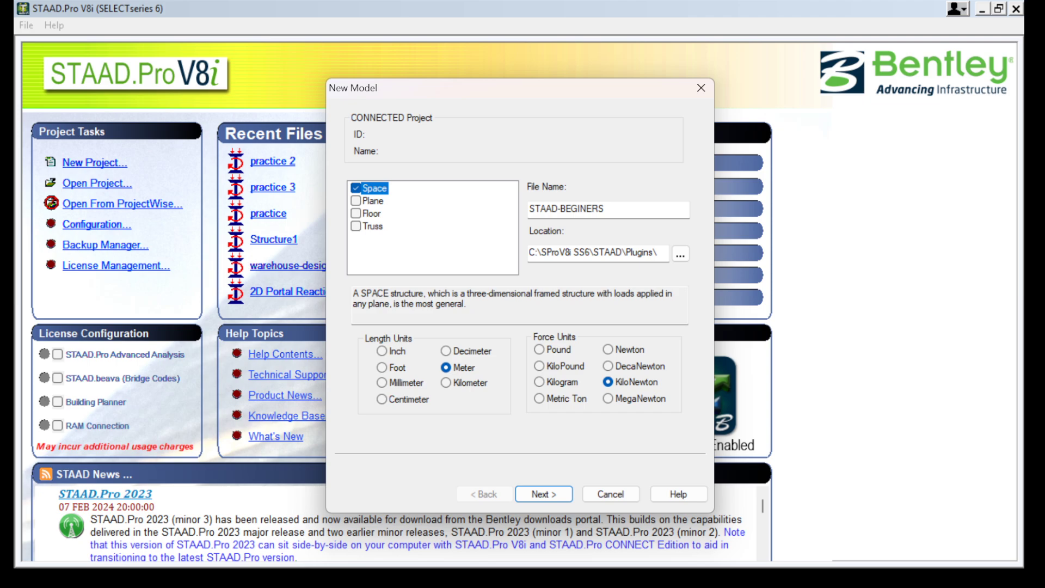
pyautogui.click(373, 201)
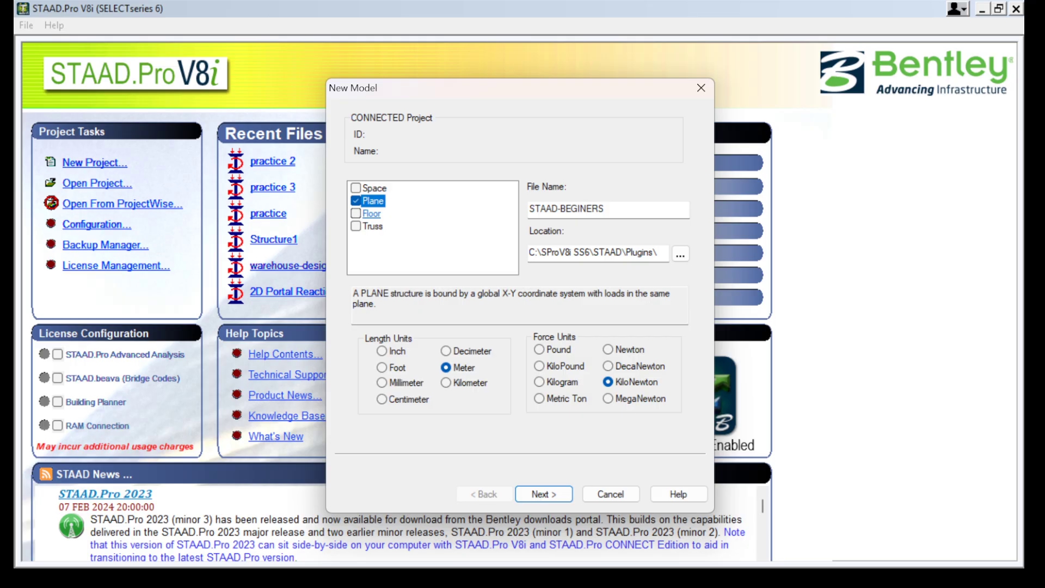
pyautogui.click(372, 213)
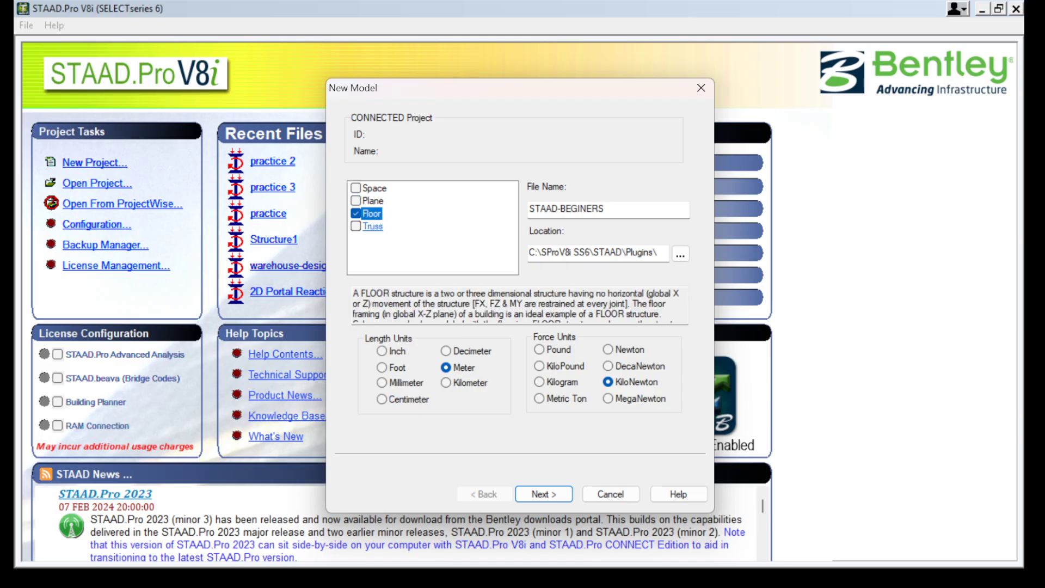
pyautogui.click(373, 227)
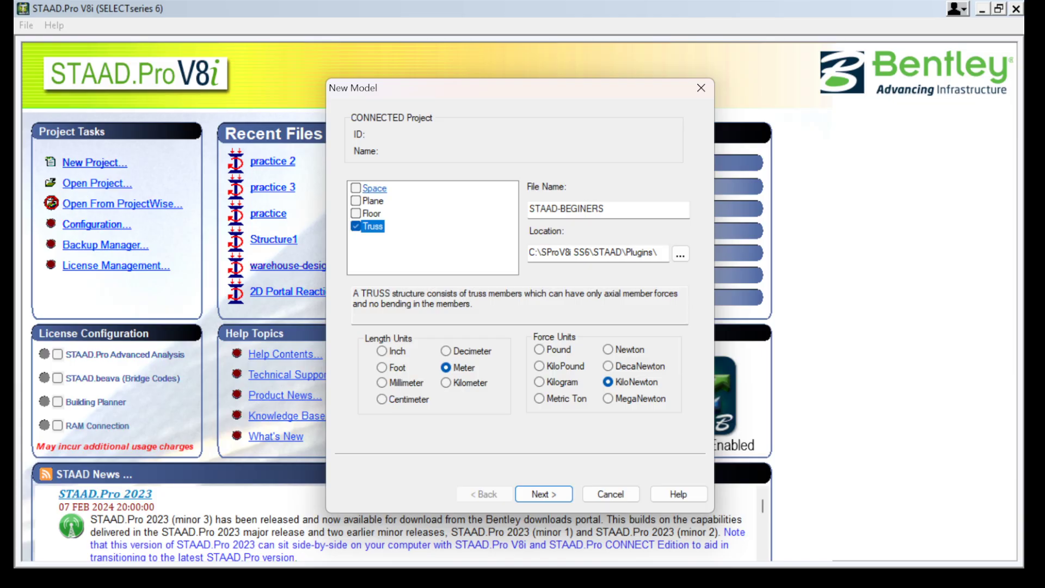
# Create the new model as a Space structure in meters and kilonewtons, with Add Beam as the starting task.
pyautogui.click(374, 188)
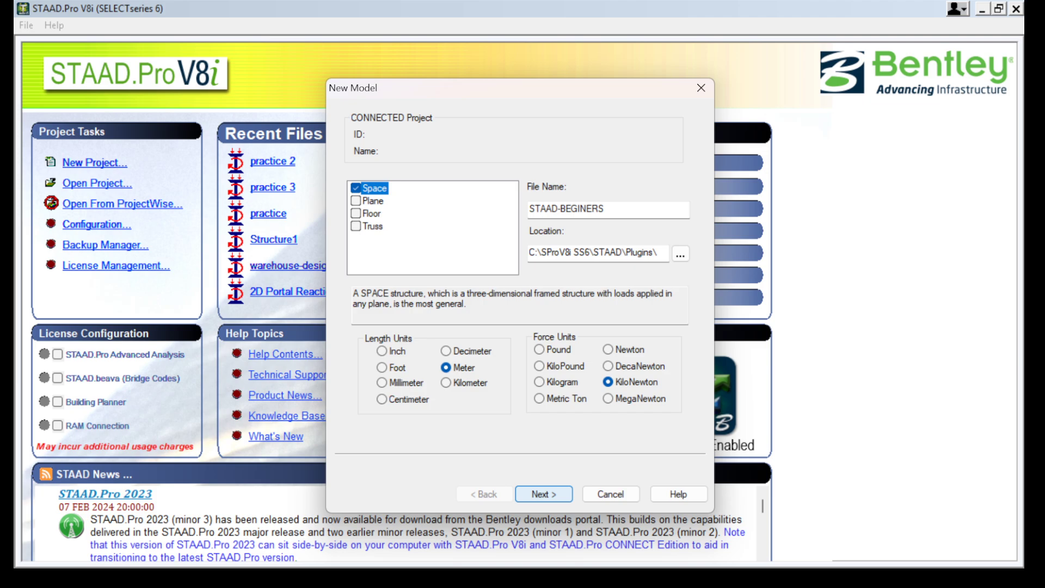
pyautogui.click(543, 494)
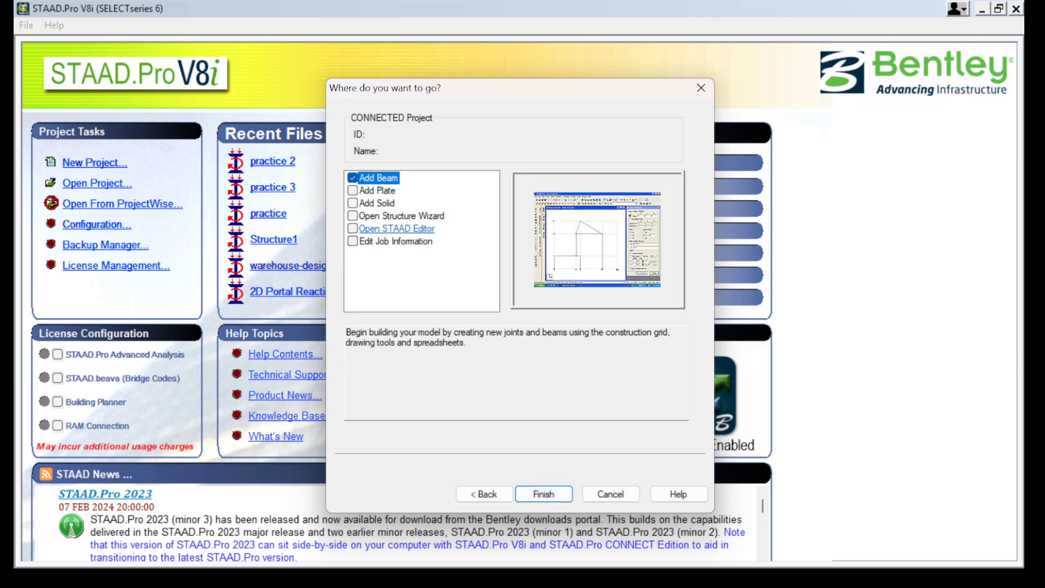
pyautogui.click(544, 494)
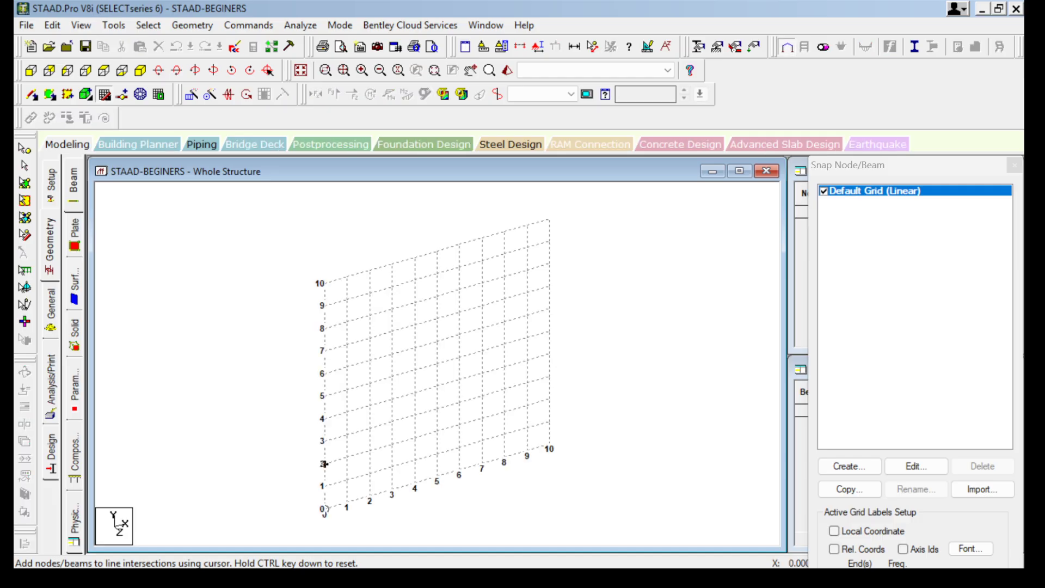
pyautogui.moveTo(325, 441); pyautogui.dragTo(335, 419, button='middle')
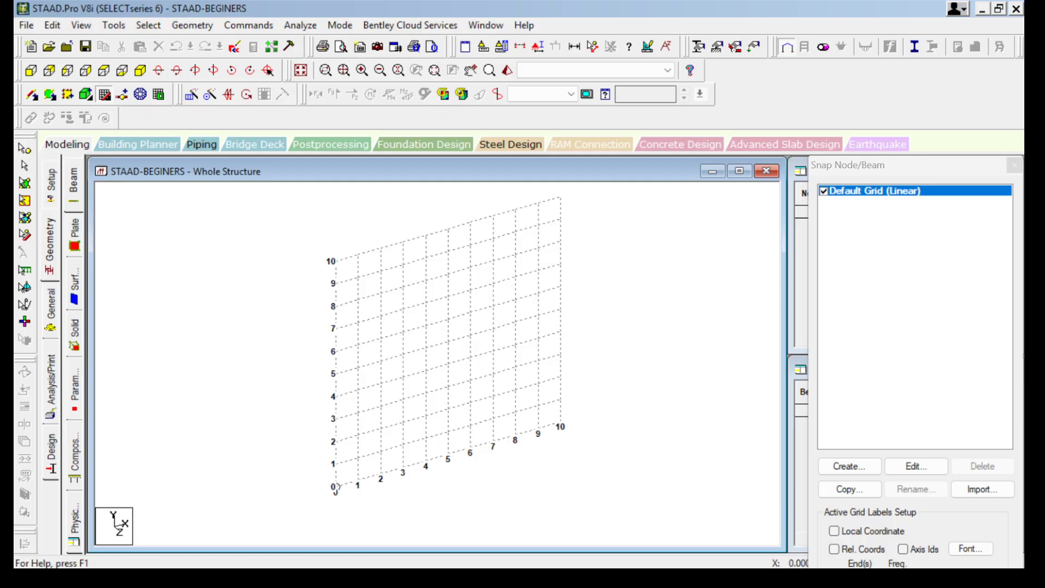
pyautogui.press('alt')
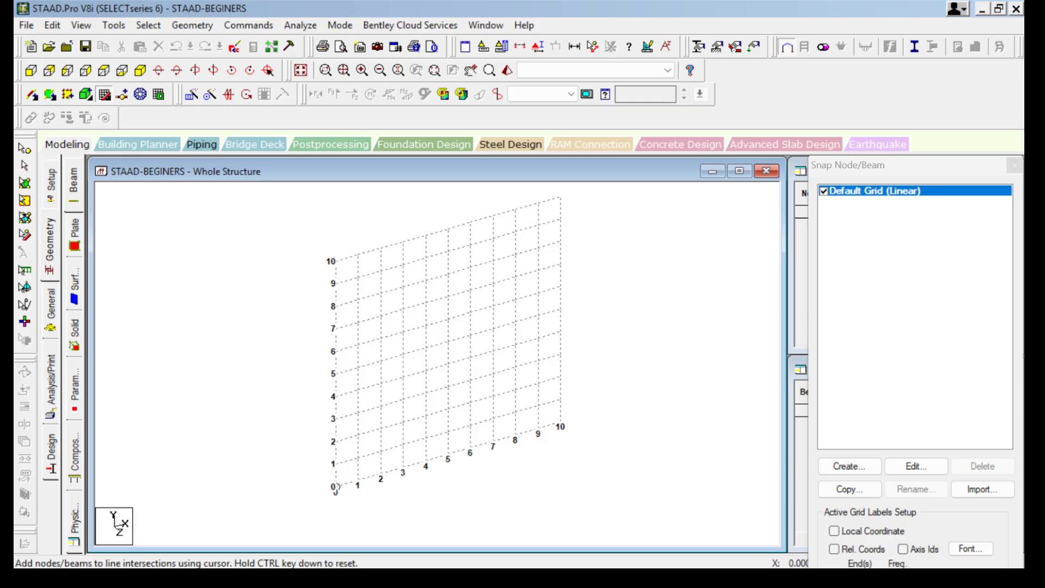
pyautogui.hotkey('alt', 'f')
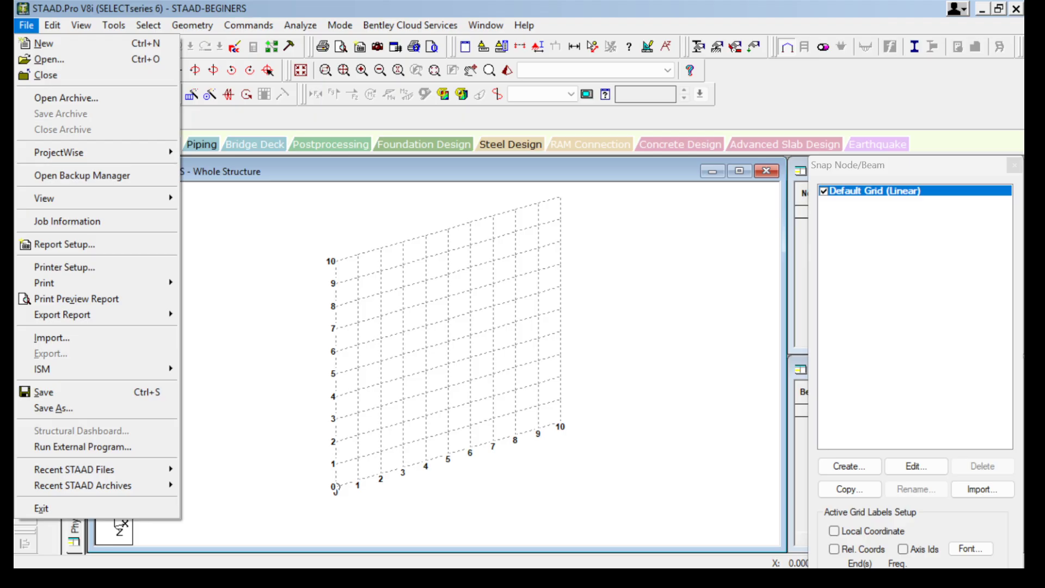
pyautogui.moveTo(52, 25)
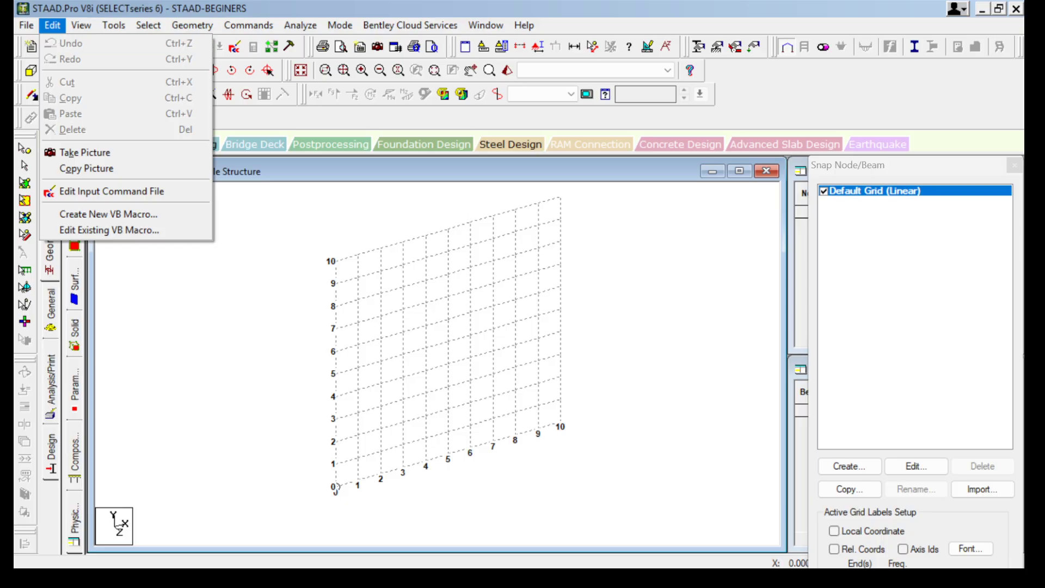
pyautogui.moveTo(81, 25)
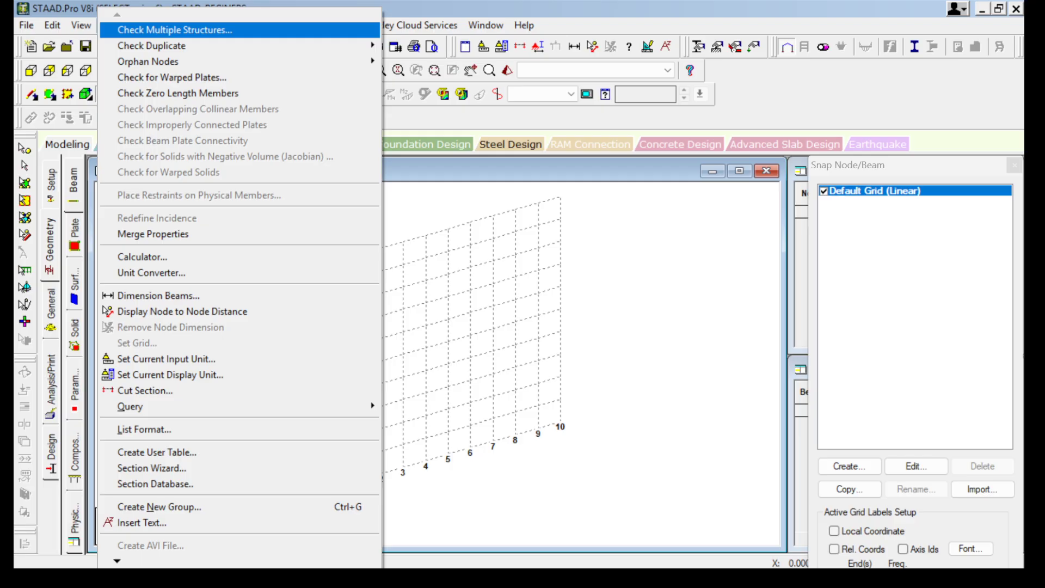
# Place a node on the default grid at X 0, Y 10.
pyautogui.moveTo(152, 46)
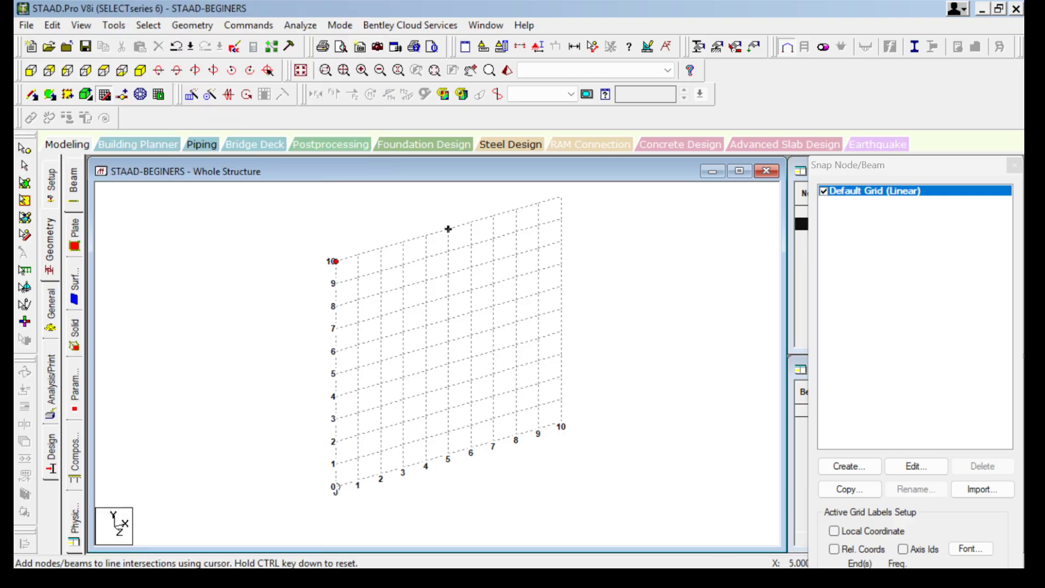
pyautogui.click(448, 230)
pyautogui.click(336, 261)
# Review the geometry and modeling commands, the analysis command, the program modes, the Bentley cloud services and the window arrangement options.
pyautogui.click(192, 25)
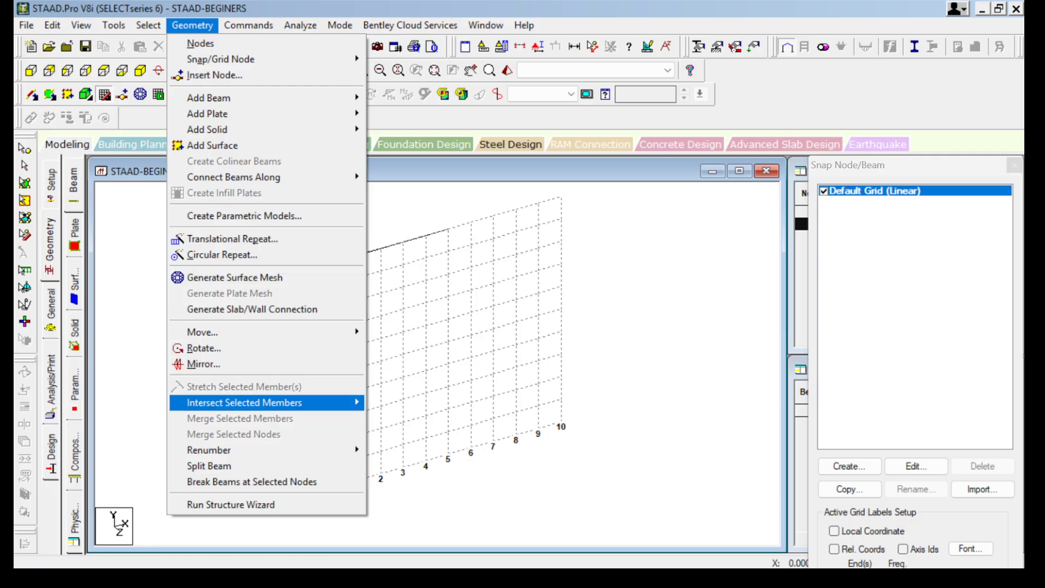
pyautogui.moveTo(245, 402)
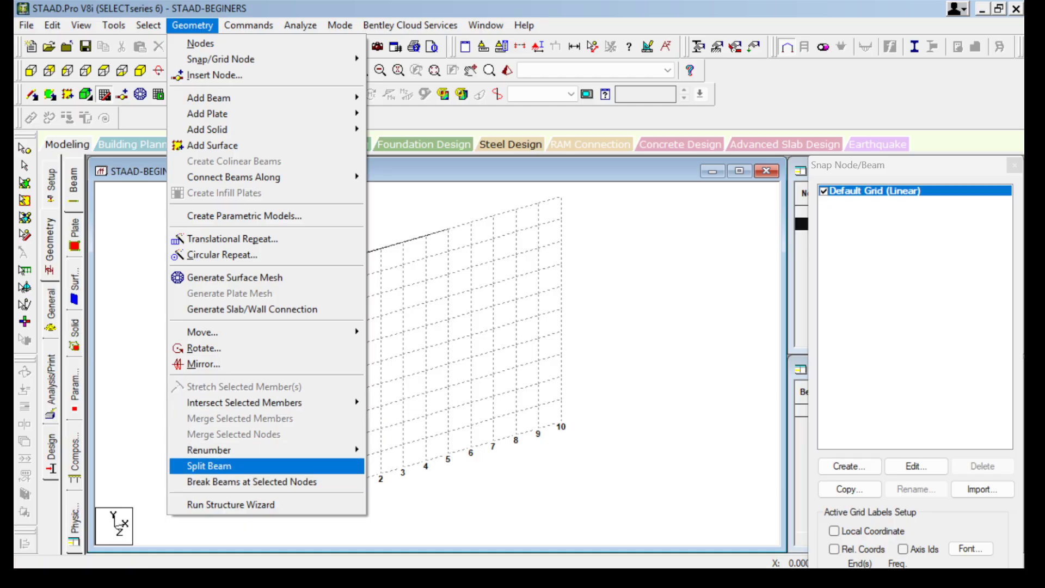
pyautogui.moveTo(249, 26)
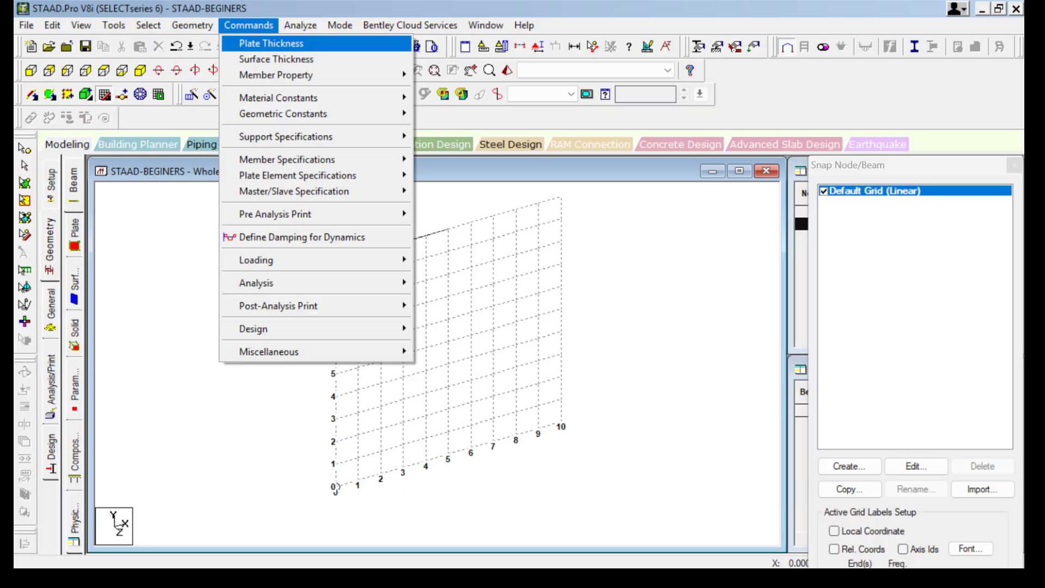
pyautogui.press('Right')
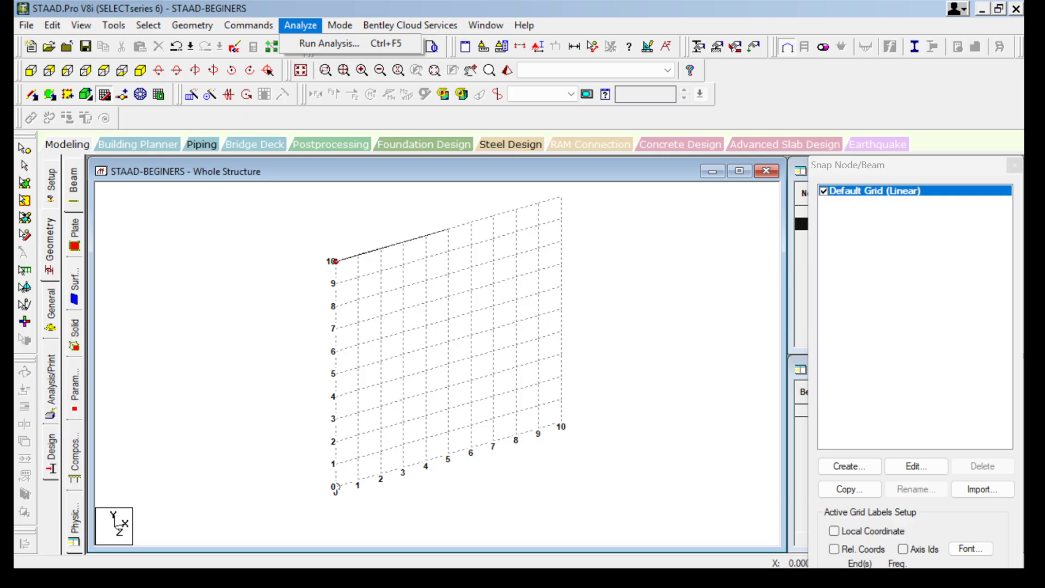
pyautogui.press('Right')
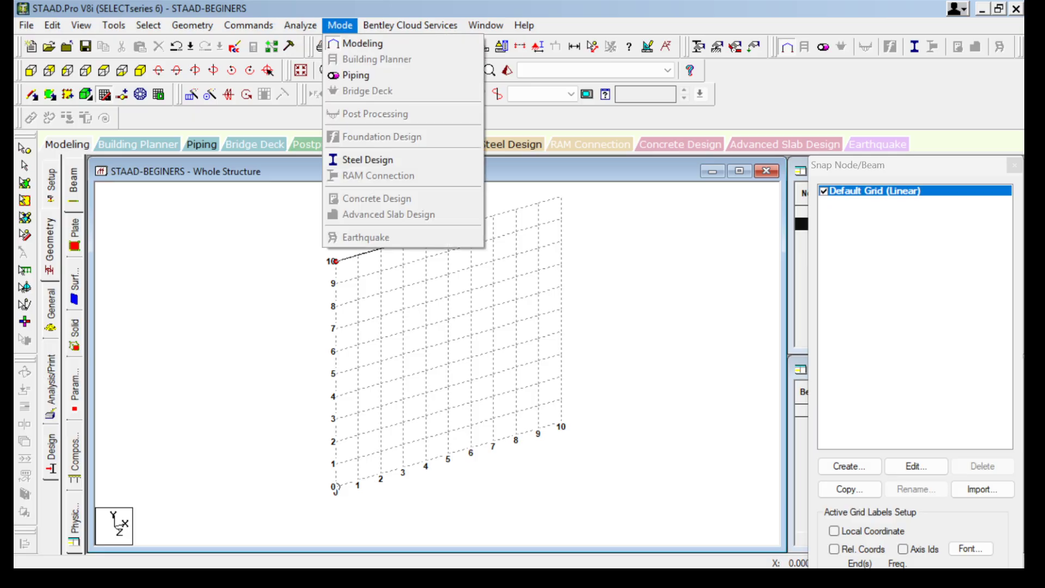
pyautogui.press('Right')
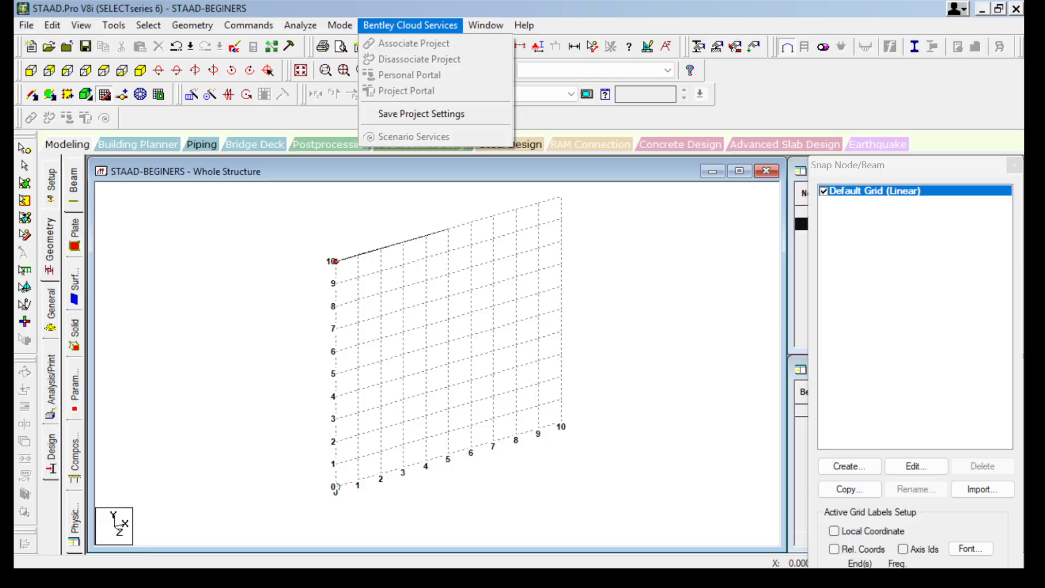
pyautogui.press('Right')
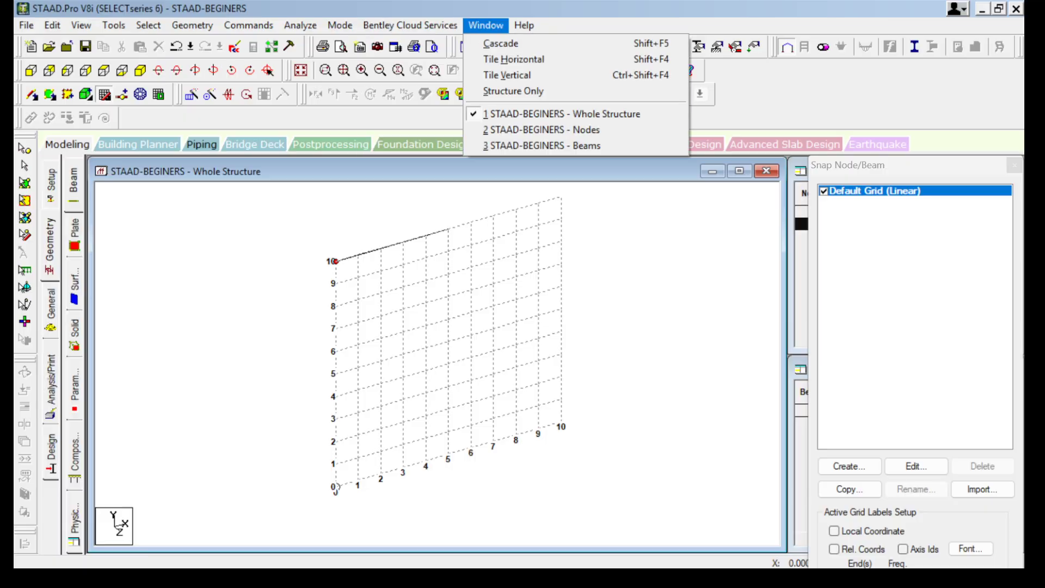
pyautogui.press('Left')
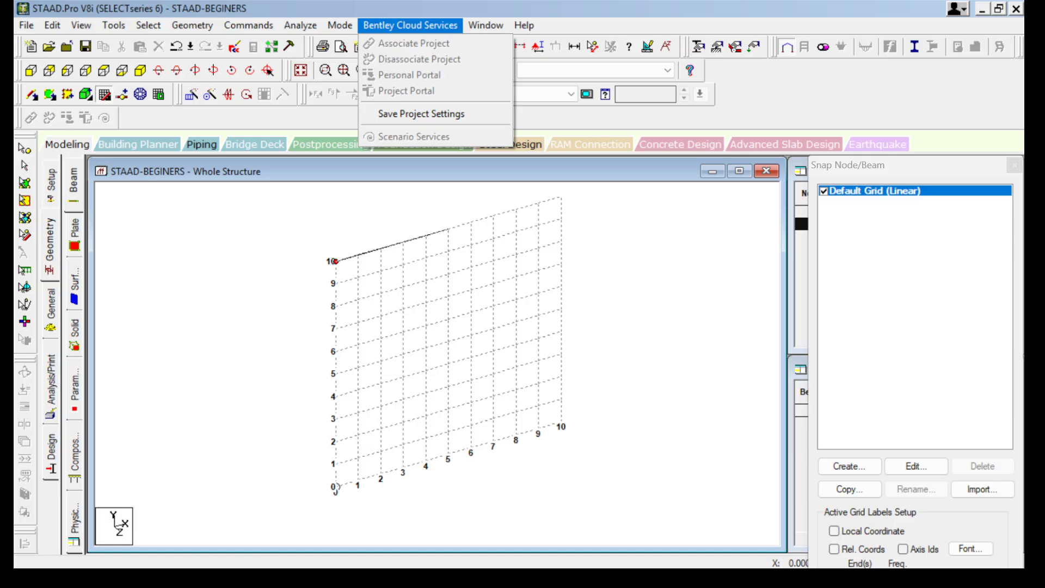
pyautogui.press('Escape')
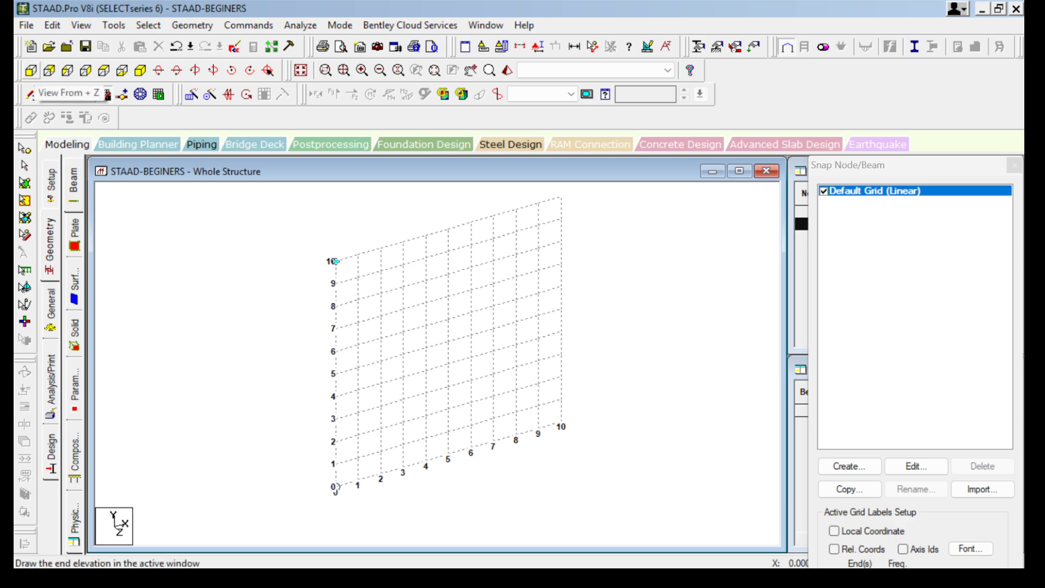
# View the grid from +Z, -Z, both X directions and both Y directions, ending with the isometric view.
pyautogui.click(31, 94)
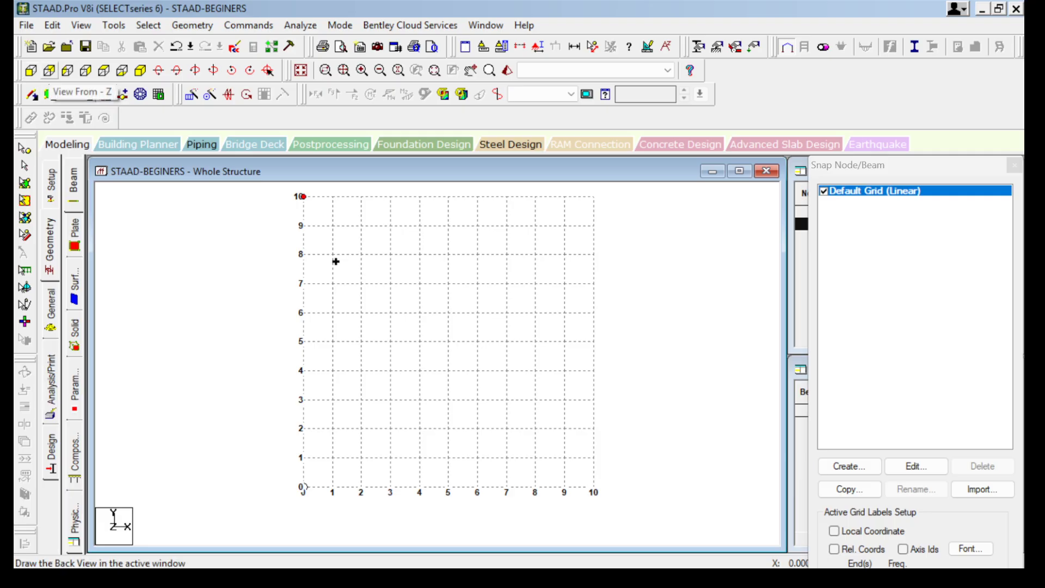
pyautogui.click(50, 95)
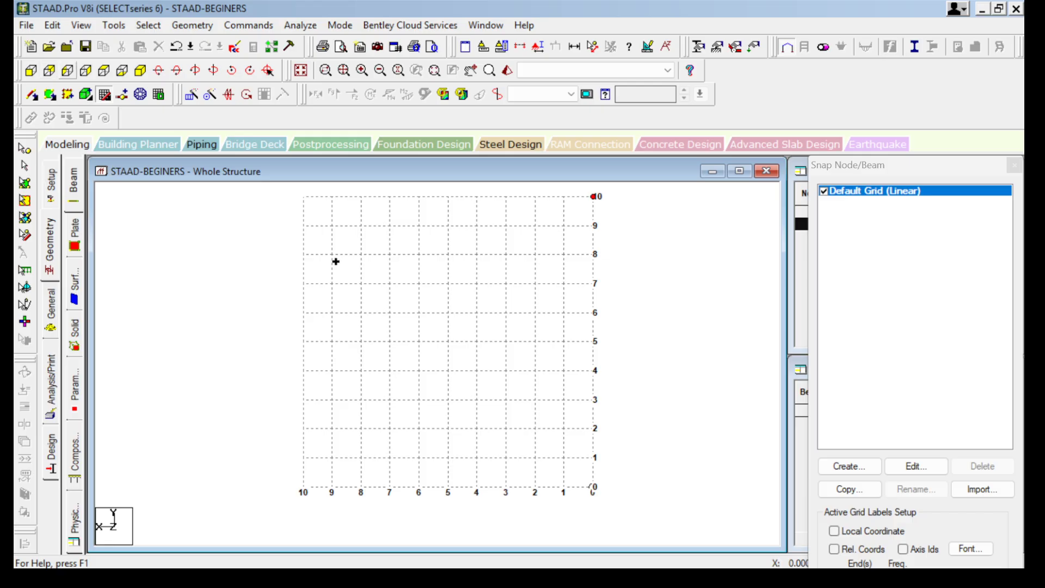
pyautogui.click(67, 71)
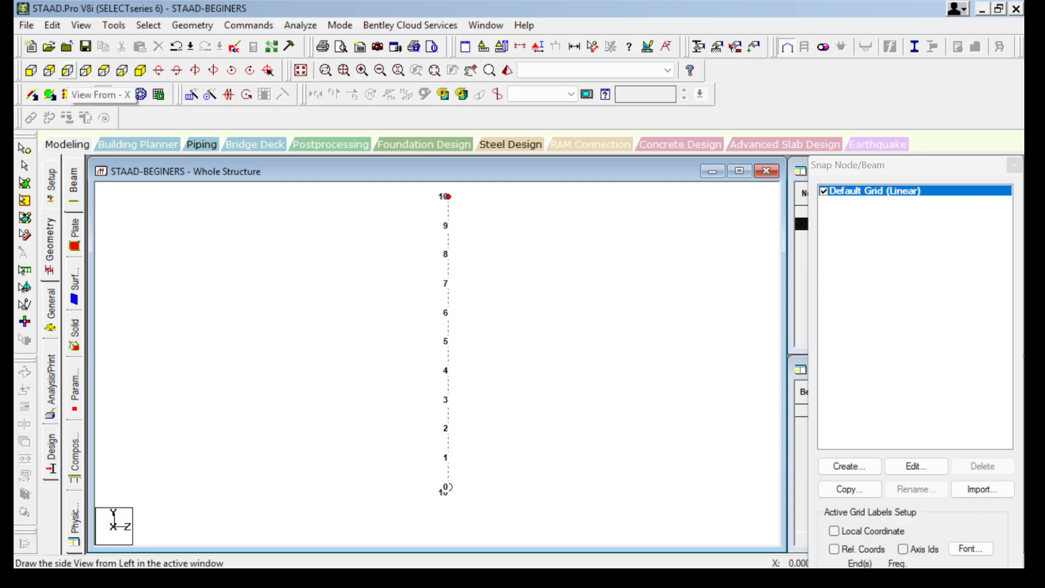
pyautogui.click(85, 70)
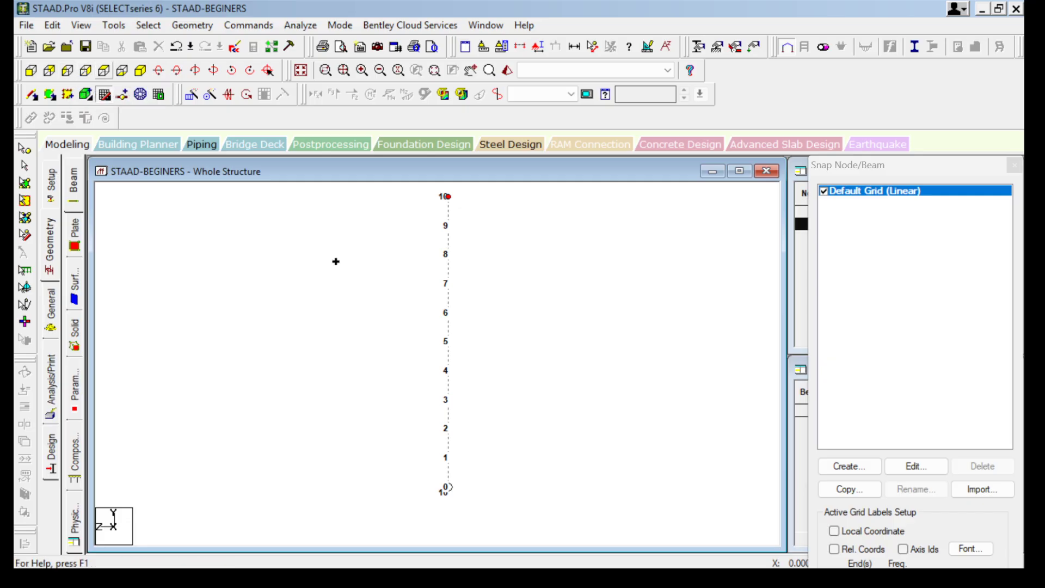
pyautogui.click(103, 70)
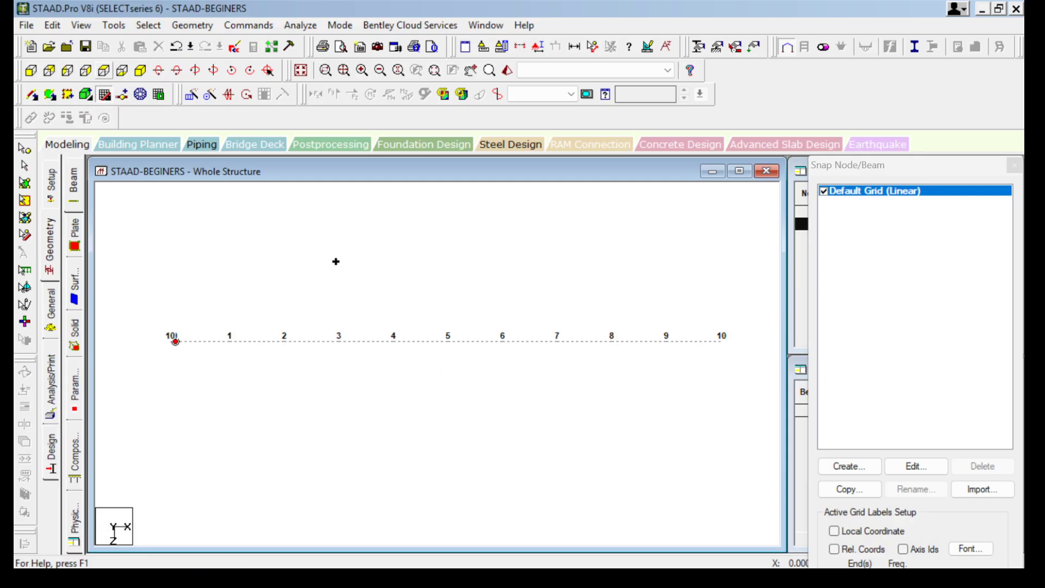
pyautogui.click(122, 70)
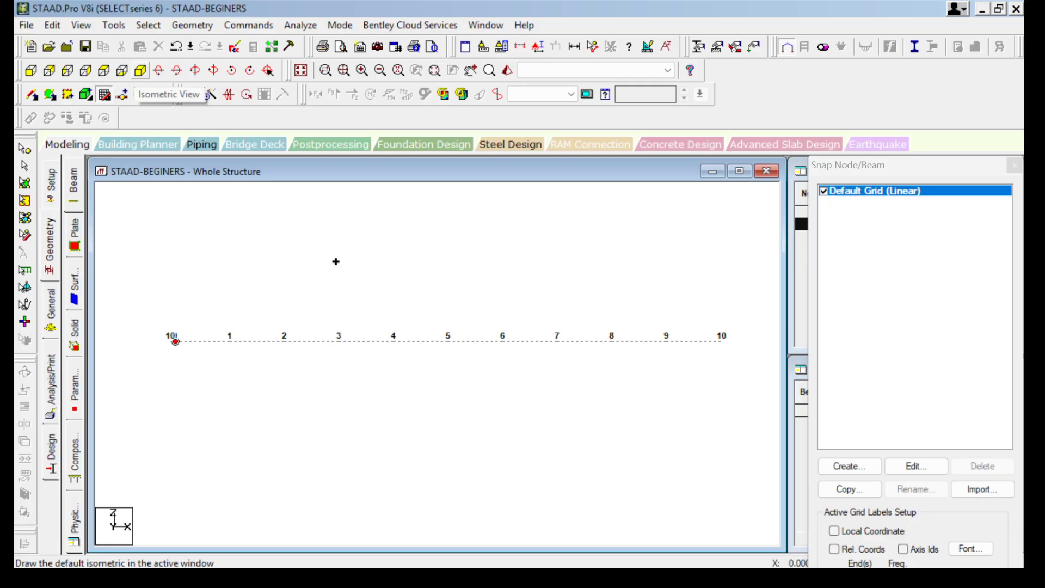
pyautogui.click(140, 71)
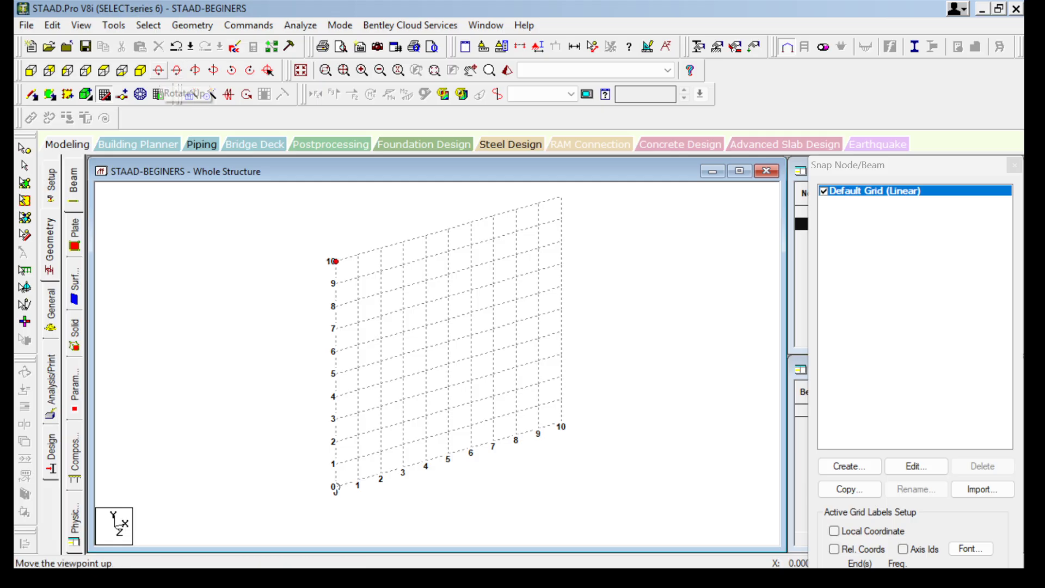
# Rotate the viewpoint up, down and sideways, and spin the grid view left and right.
pyautogui.click(158, 70)
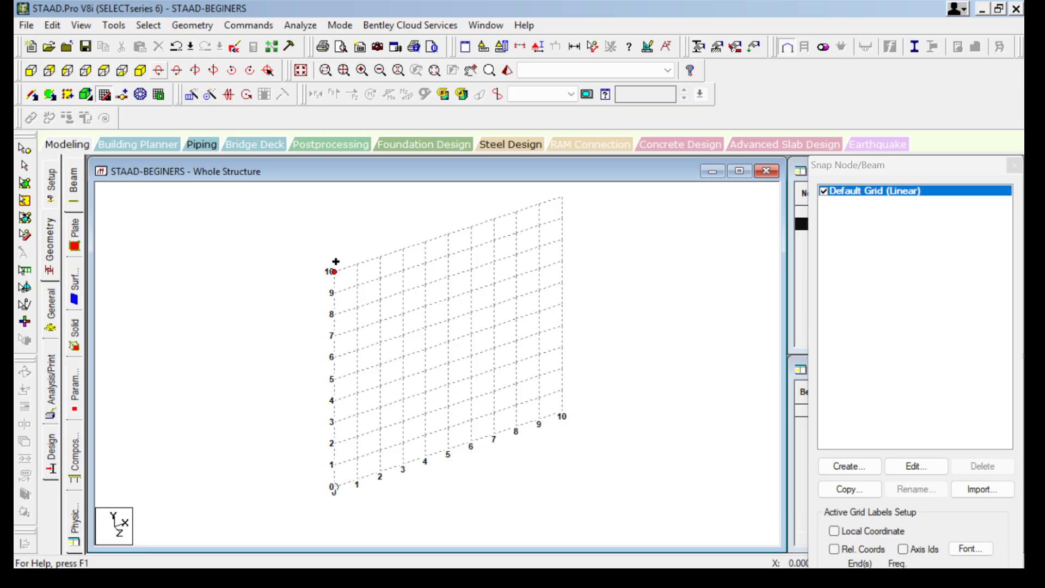
pyautogui.click(176, 70)
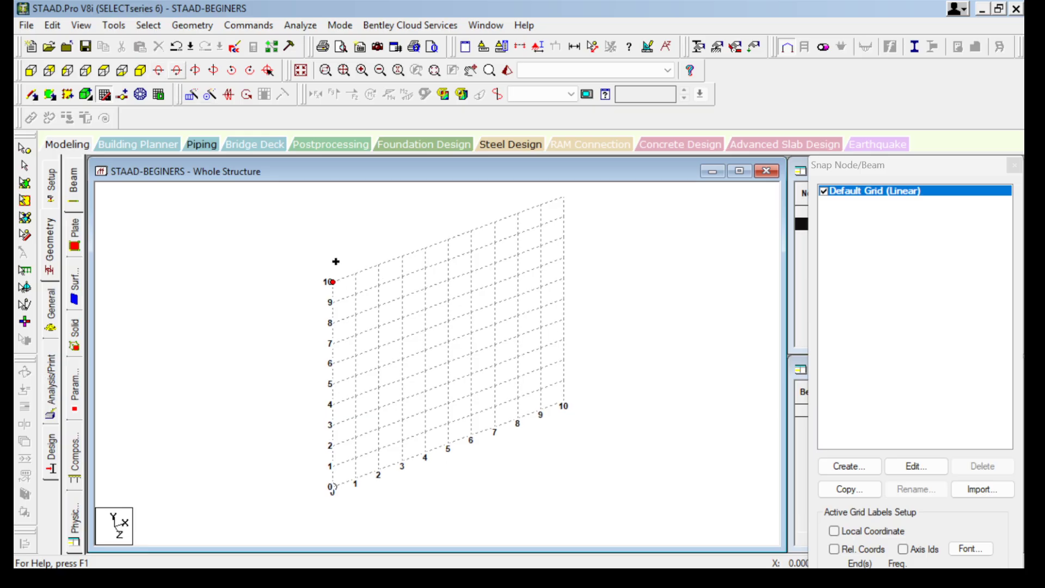
pyautogui.click(177, 71)
pyautogui.click(176, 70)
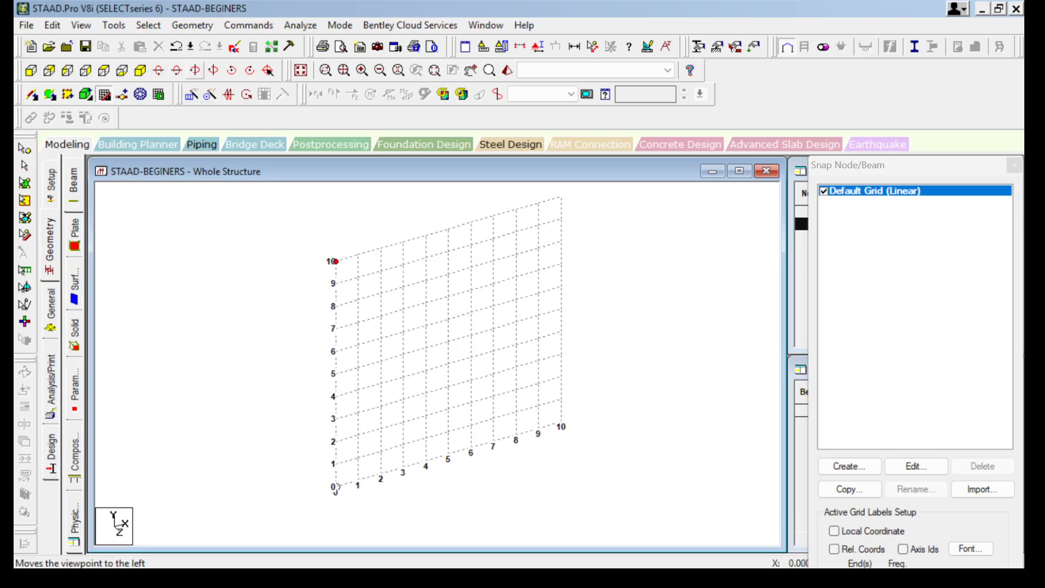
pyautogui.click(214, 70)
pyautogui.click(213, 71)
pyautogui.click(213, 70)
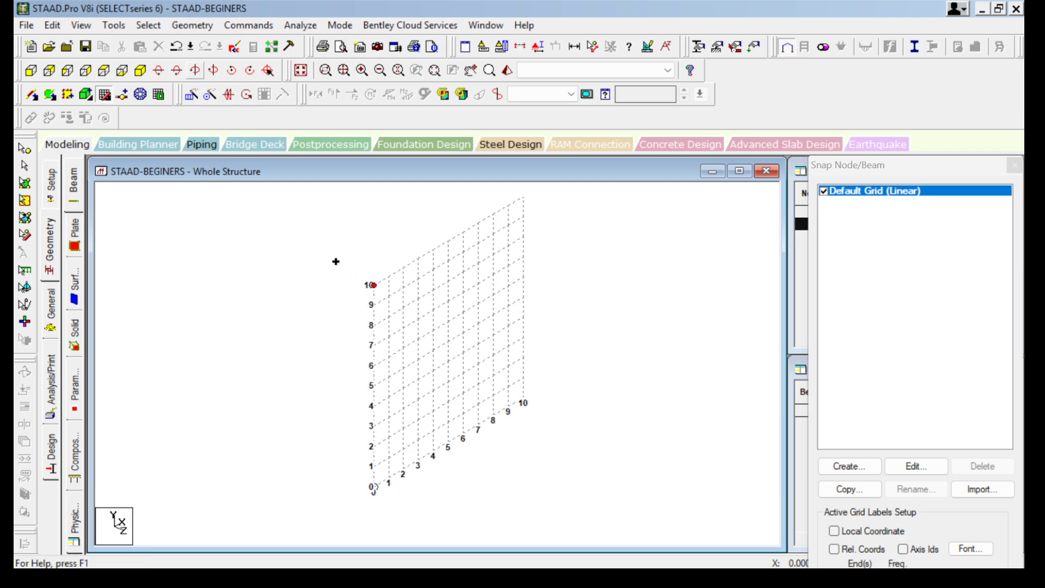
pyautogui.click(213, 71)
pyautogui.click(214, 70)
pyautogui.click(214, 70)
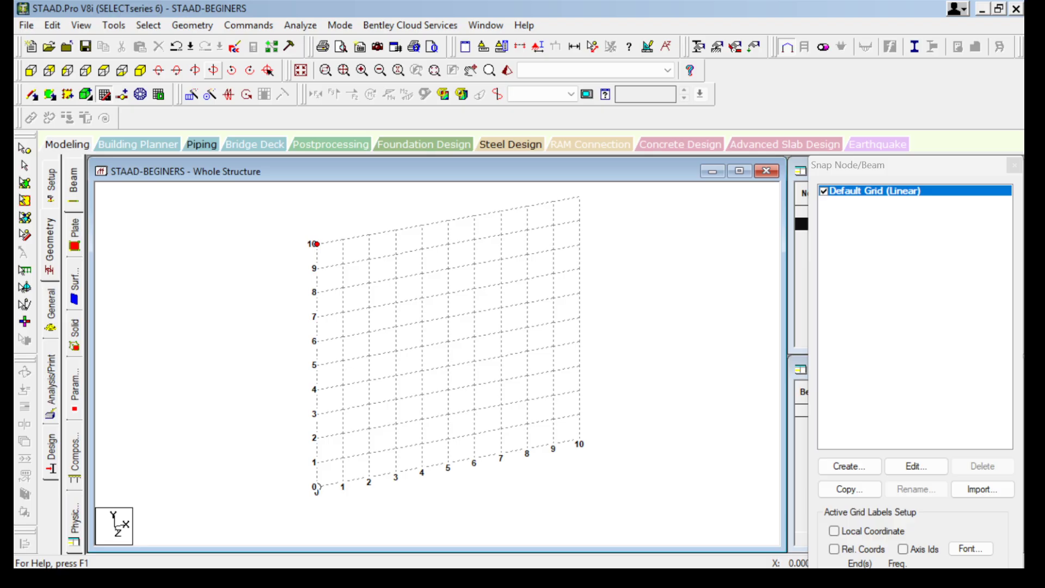
pyautogui.click(213, 70)
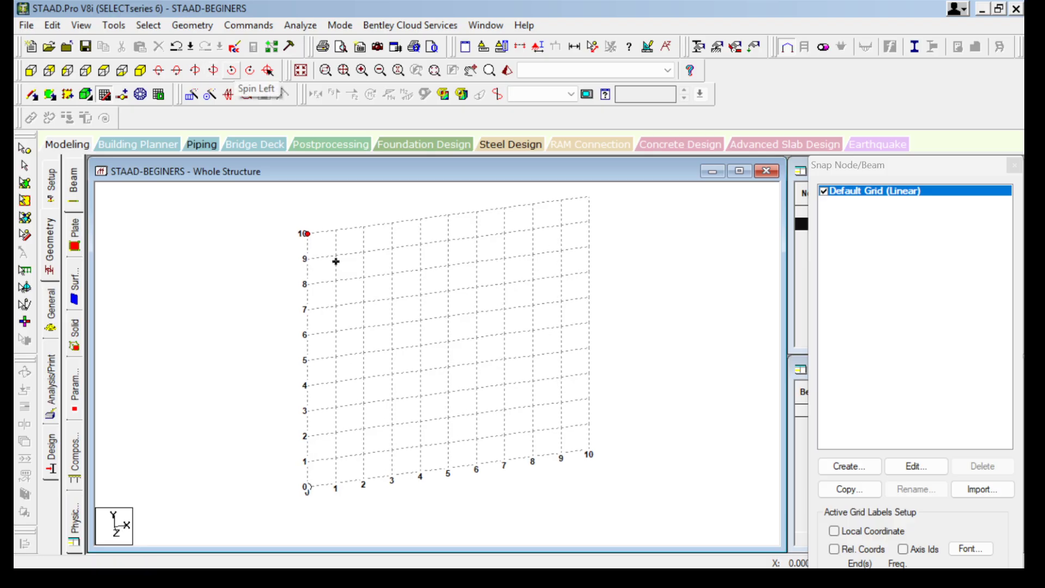
pyautogui.click(232, 71)
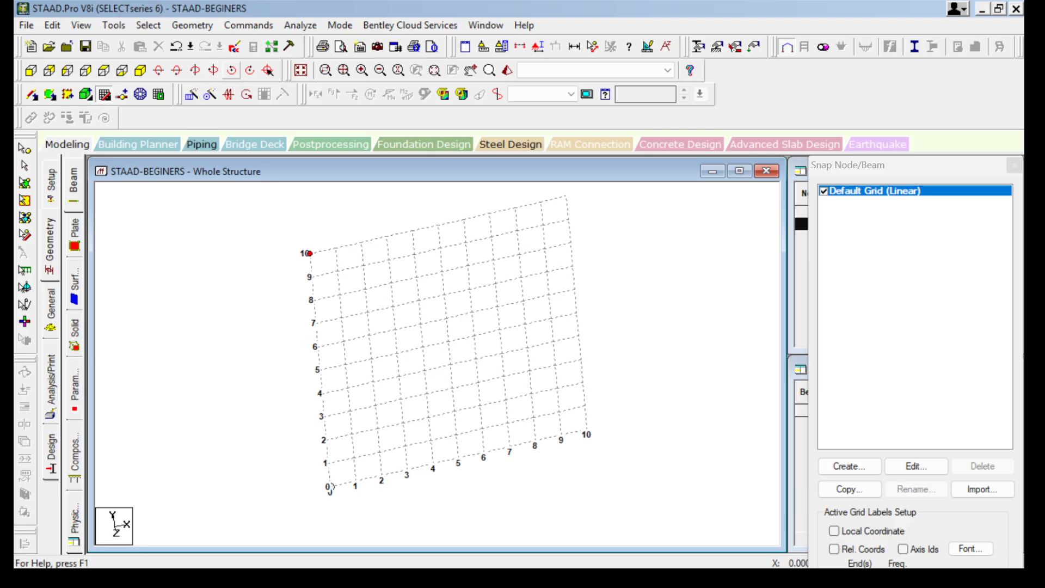
pyautogui.click(250, 71)
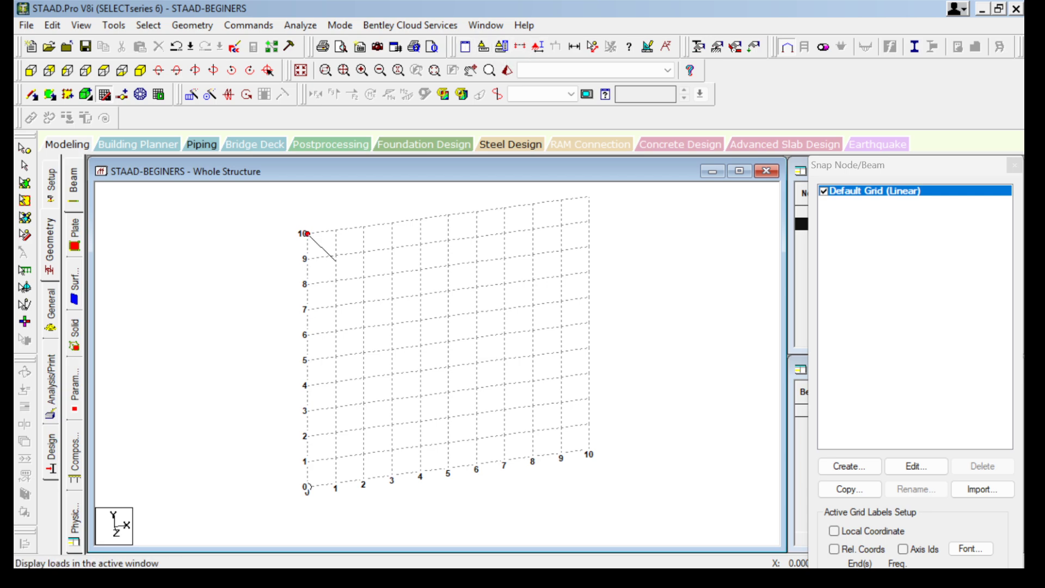
pyautogui.click(592, 46)
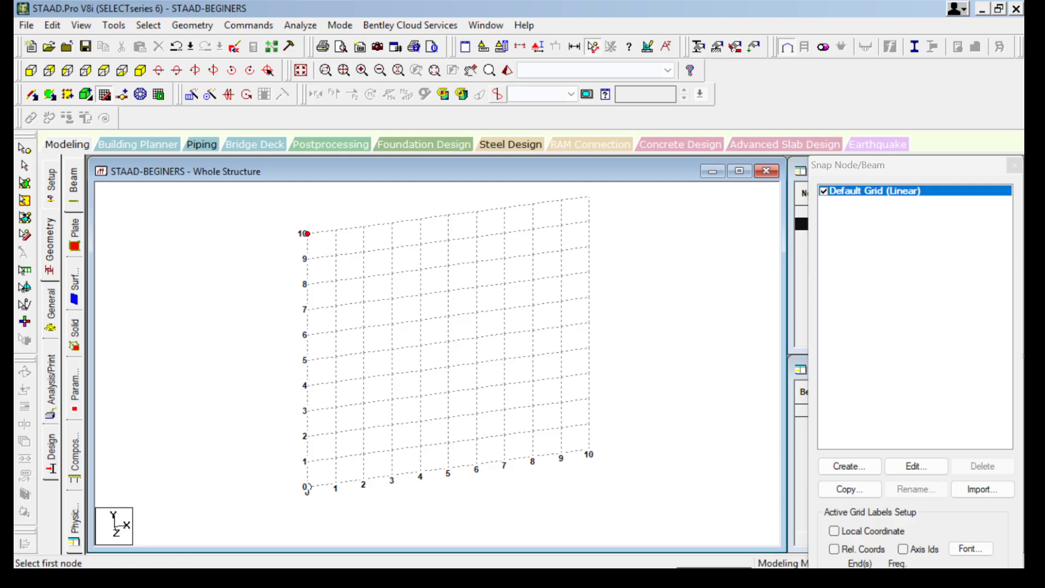
pyautogui.click(307, 234)
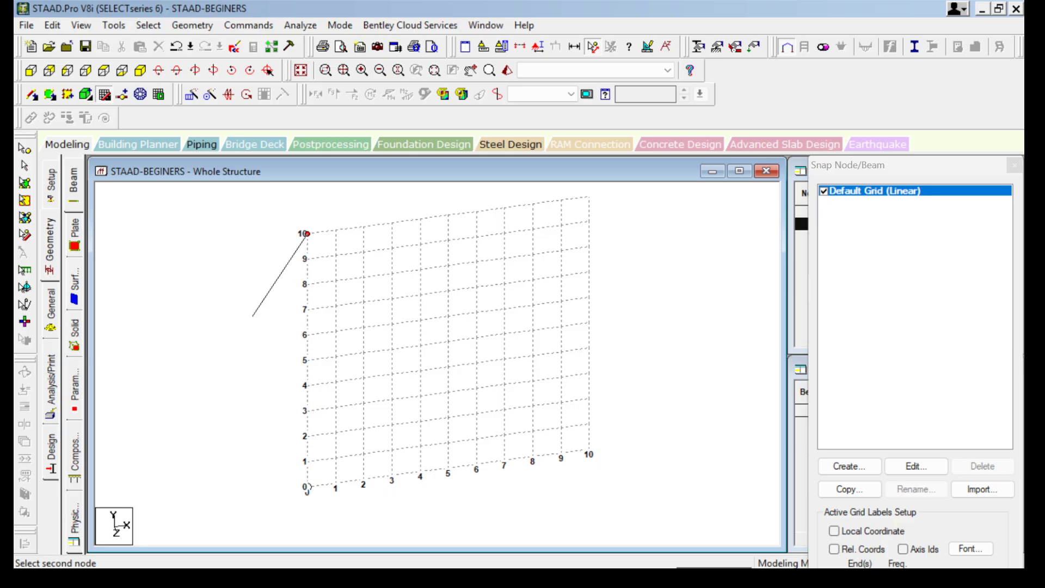
pyautogui.press('Escape')
# Switch to node selection and turn off the Snap Node/Beam grid so only the placed node remains in view.
pyautogui.click(25, 149)
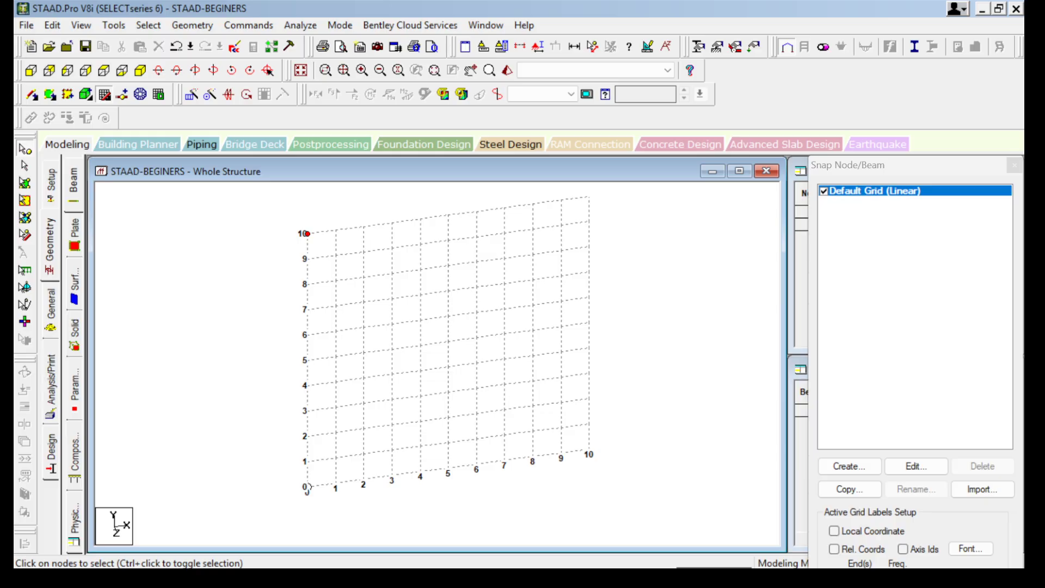
pyautogui.scroll(-3, 306, 486)
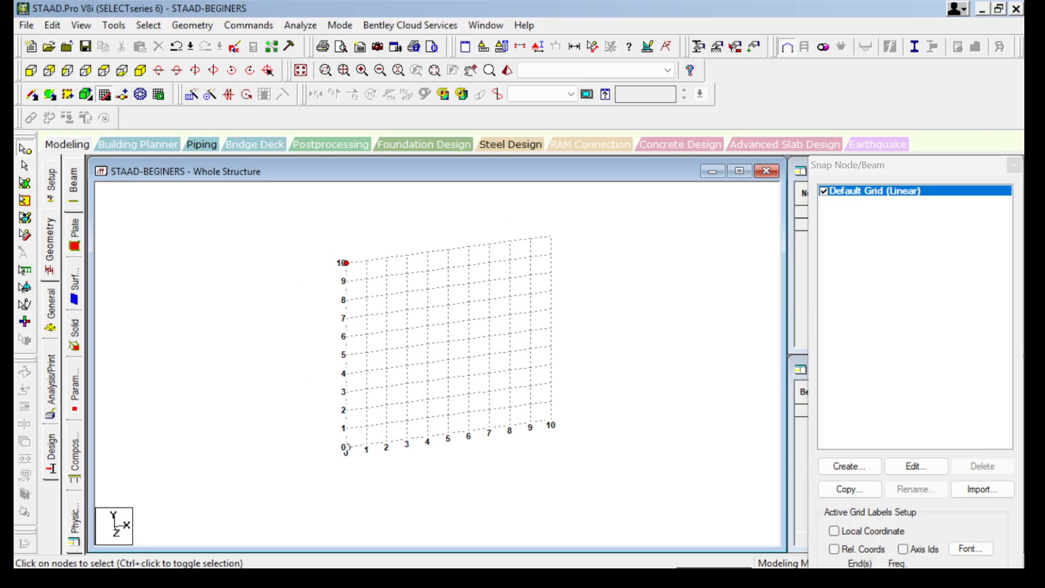
pyautogui.click(104, 95)
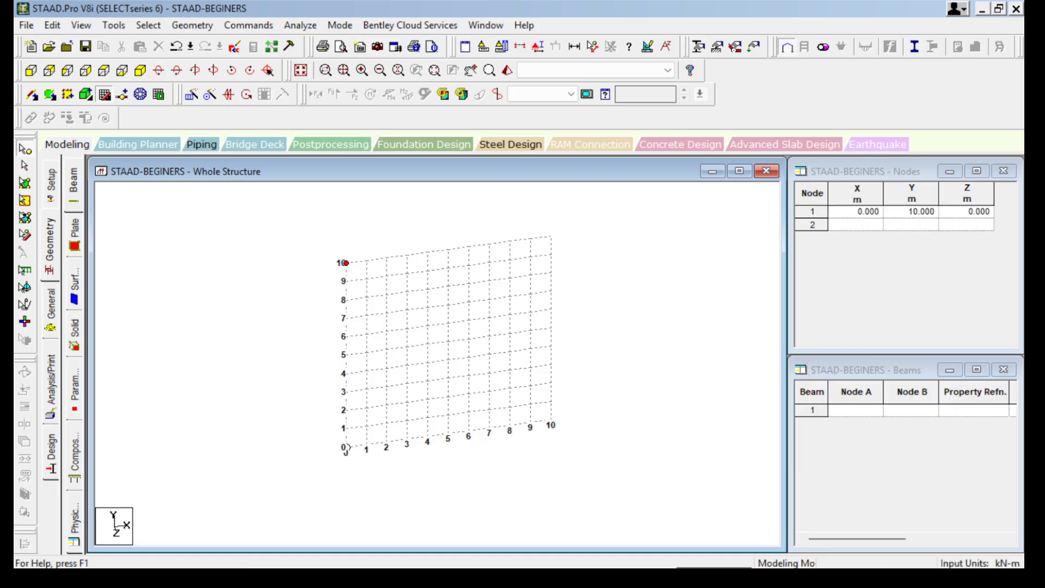
pyautogui.moveTo(448, 342); pyautogui.dragTo(409, 355, button='middle')
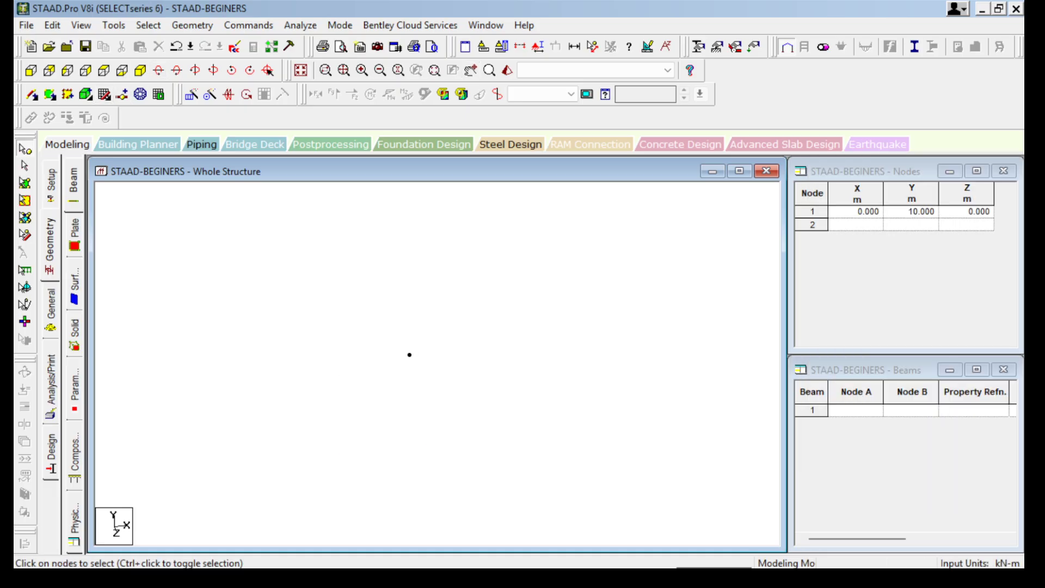
# Window-select the lone node in the structure view and save the modified structure under its current name.
pyautogui.click(25, 166)
pyautogui.click(25, 149)
pyautogui.moveTo(370, 337); pyautogui.dragTo(439, 383)
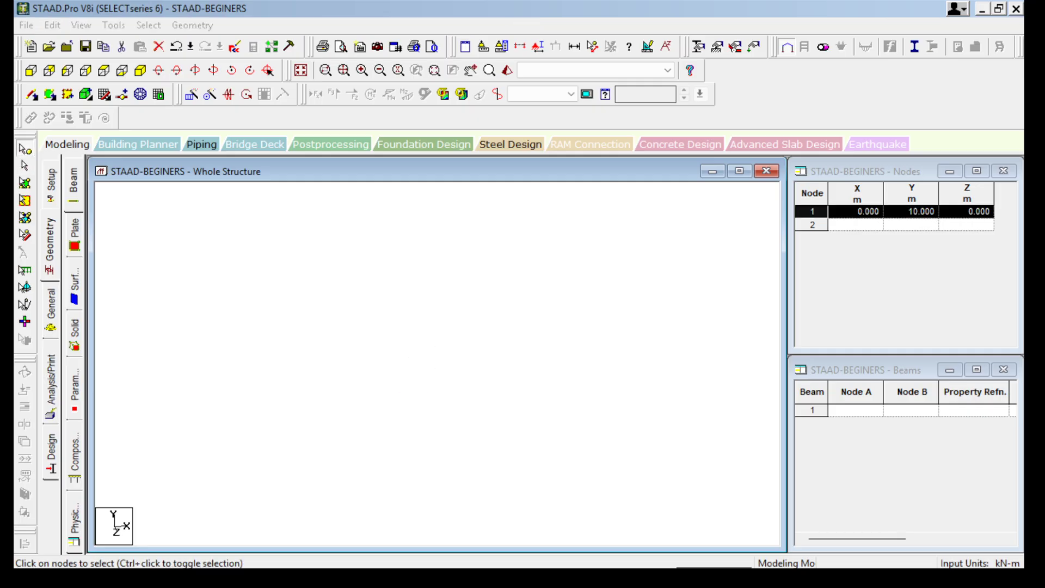
pyautogui.click(517, 325)
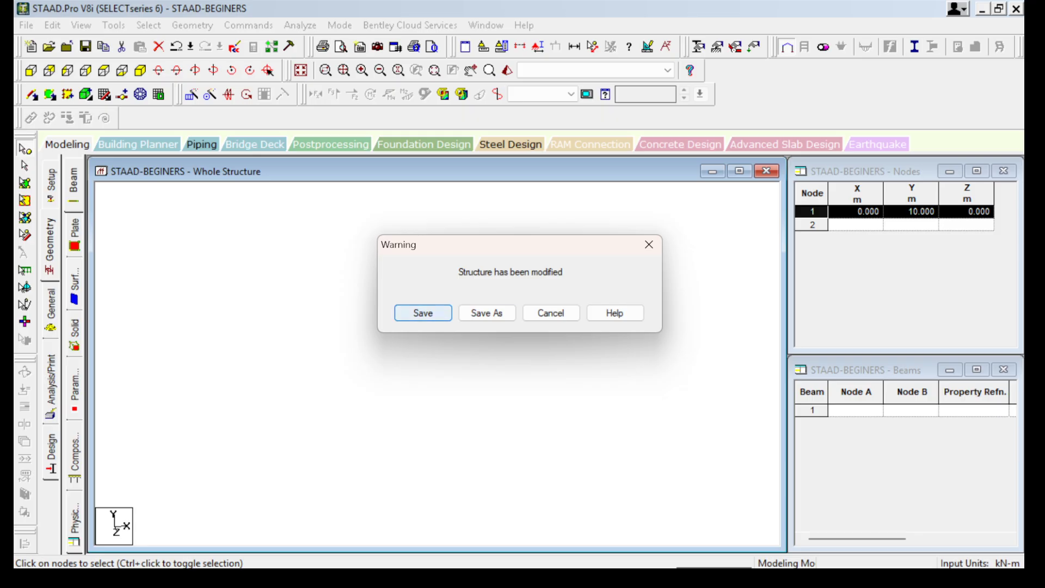
pyautogui.click(422, 313)
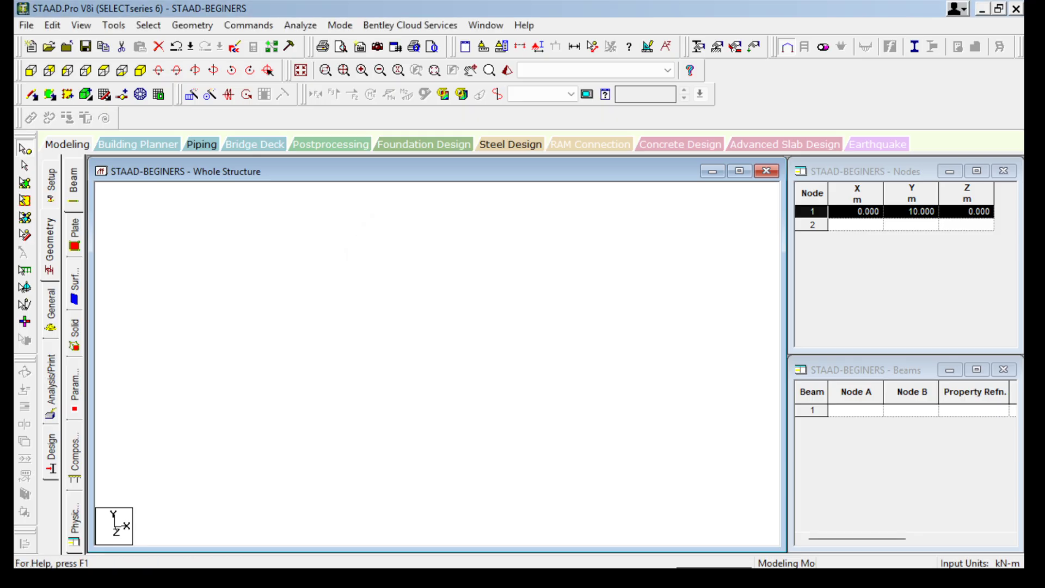
pyautogui.click(359, 245)
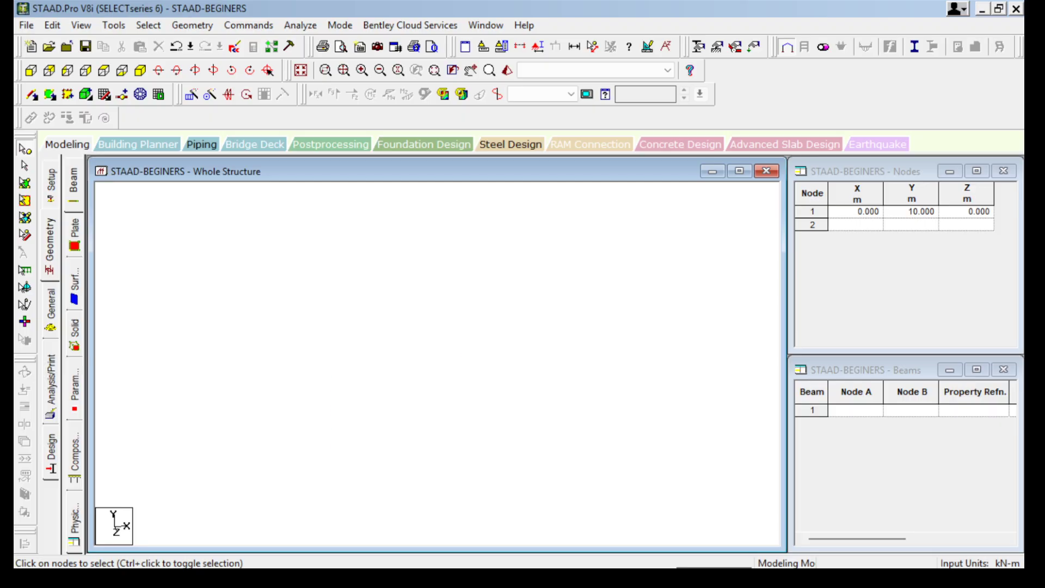
# Select the lone node with the nodes cursor, copy it and paste the copy 10 m away along X.
pyautogui.click(25, 166)
pyautogui.click(25, 148)
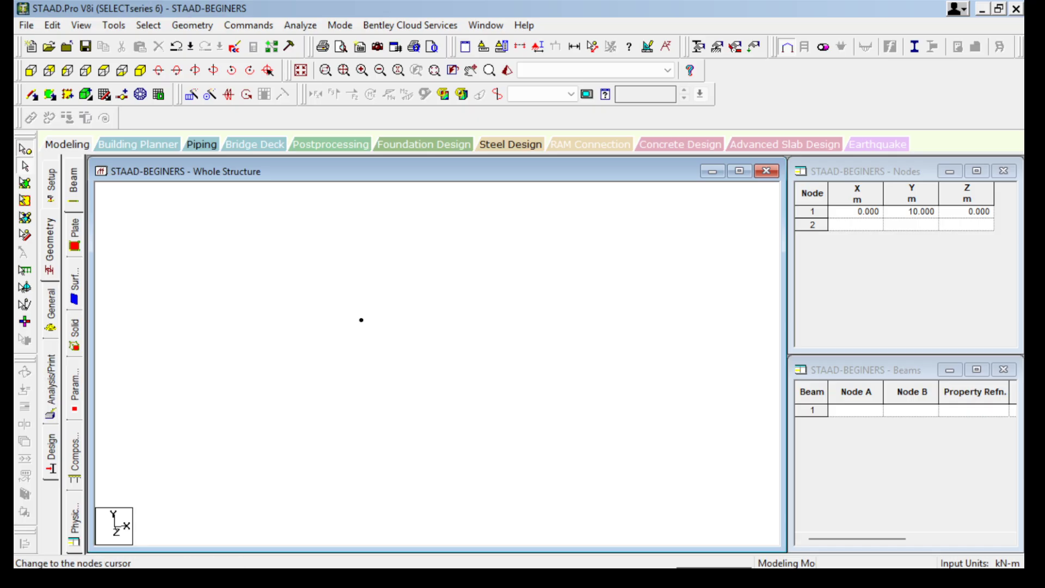
pyautogui.moveTo(299, 289); pyautogui.dragTo(389, 351)
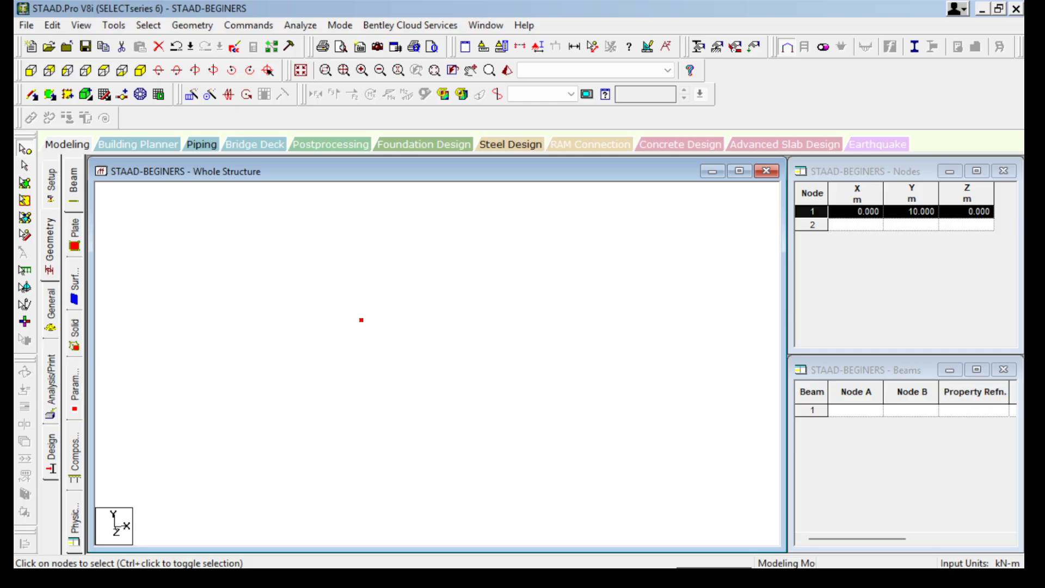
pyautogui.rightClick(328, 301)
pyautogui.click(348, 327)
pyautogui.rightClick(316, 287)
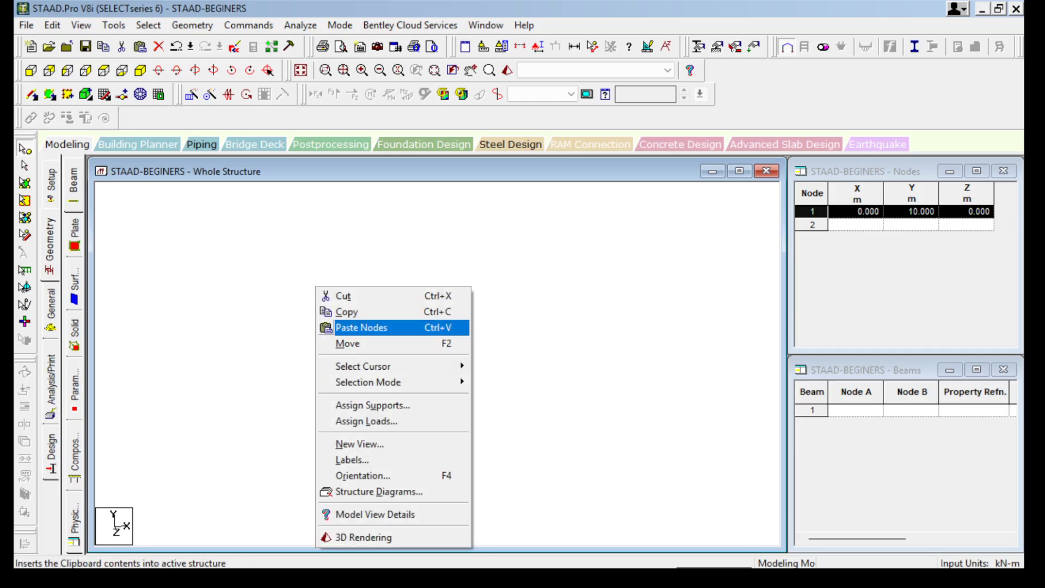
pyautogui.click(361, 328)
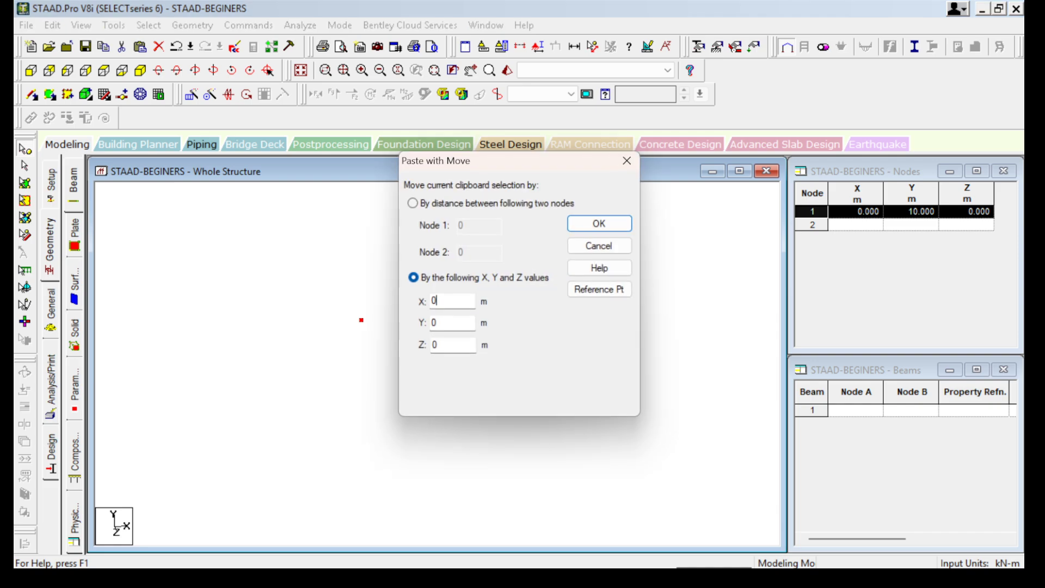
pyautogui.write('10')
pyautogui.press('Return')
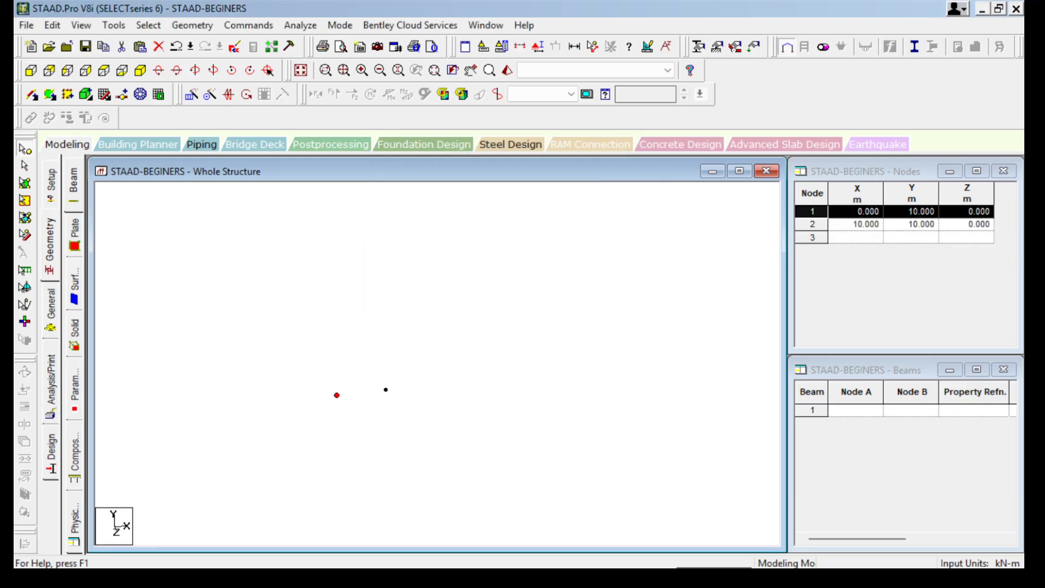
# Draw a beam from the pasted node to the original node.
pyautogui.click(32, 94)
pyautogui.scroll(10, 361, 392)
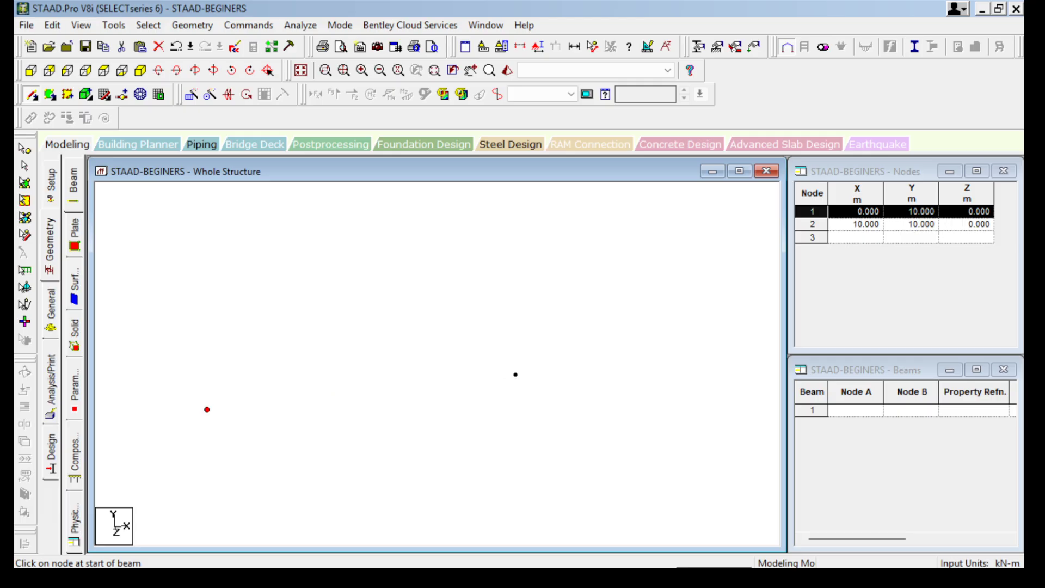
pyautogui.click(515, 375)
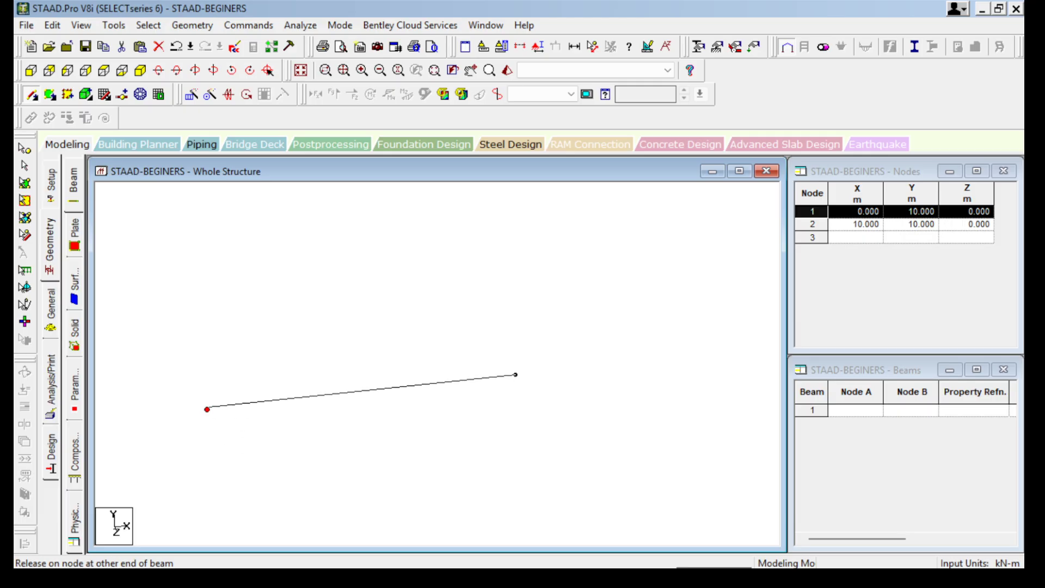
pyautogui.click(207, 409)
pyautogui.press('Escape')
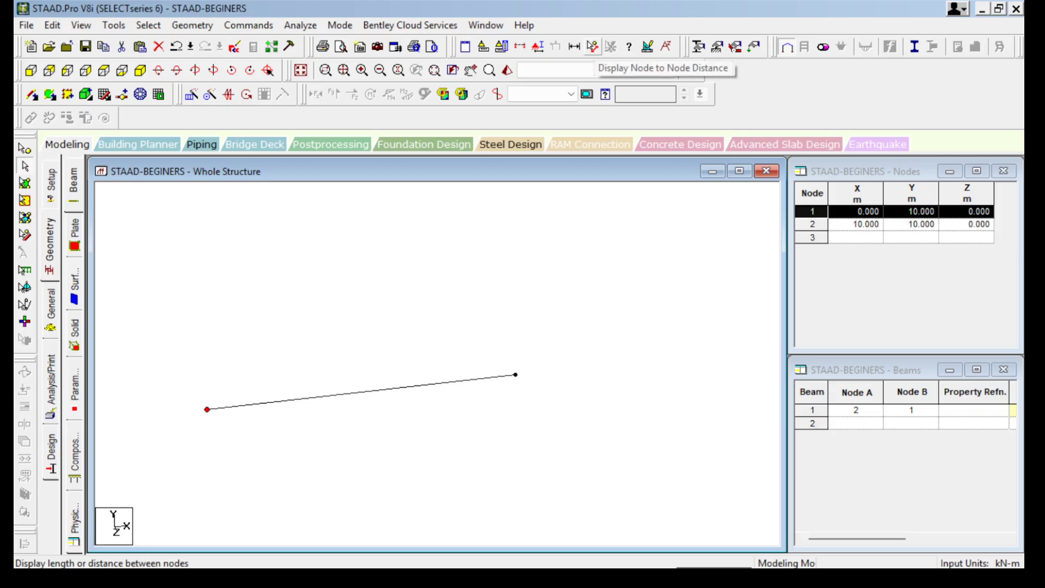
# Display the node-to-node distance between the beam's two ends, and clear the distance display.
pyautogui.click(593, 46)
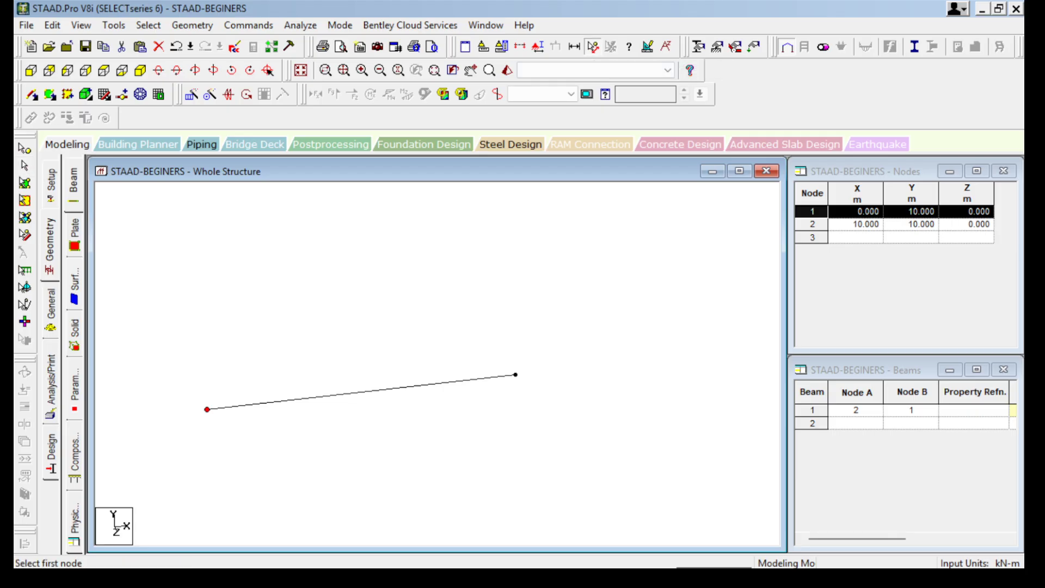
pyautogui.click(207, 410)
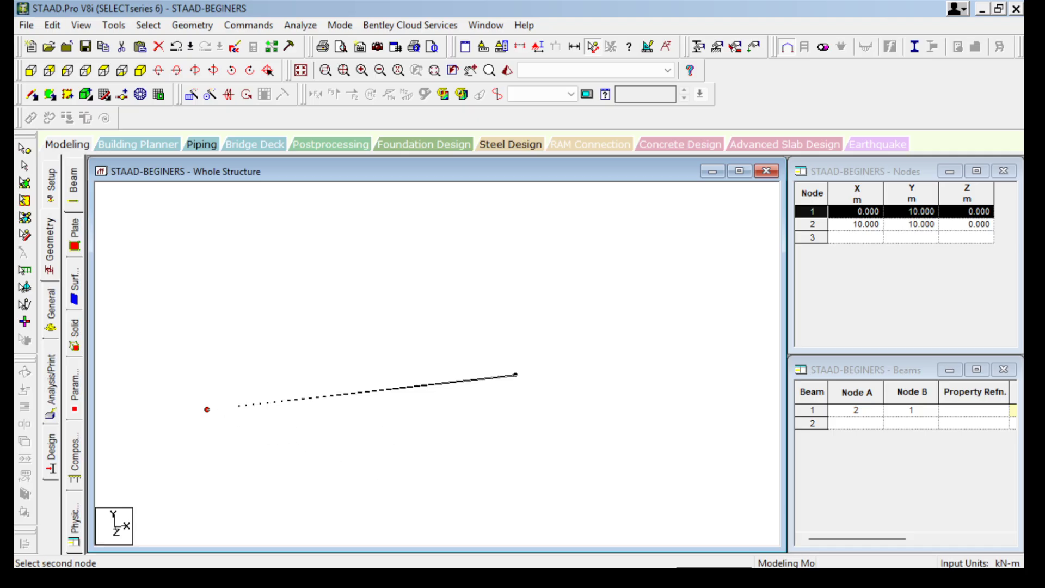
pyautogui.click(515, 375)
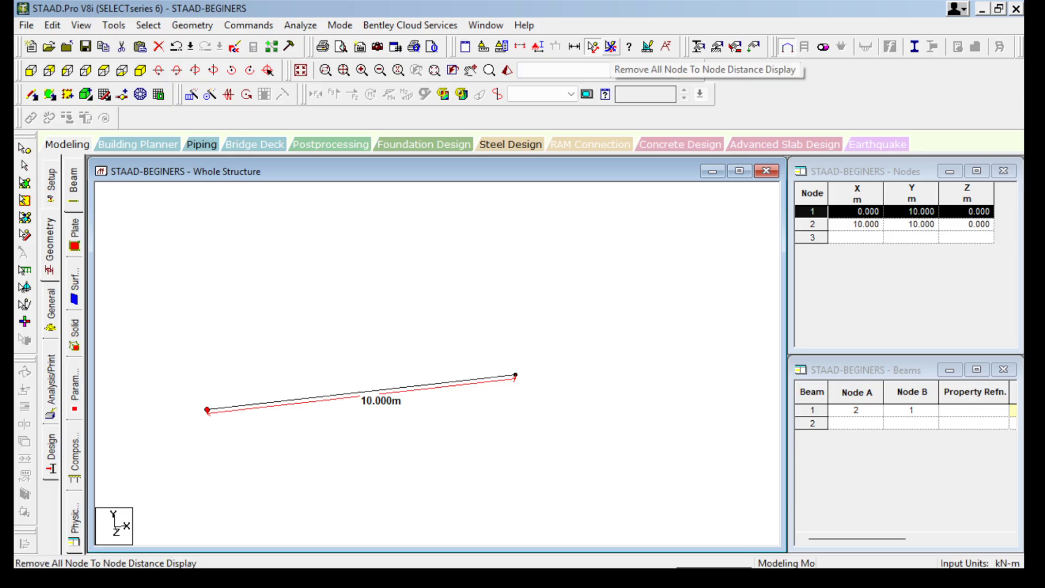
pyautogui.click(611, 46)
# Window-select the beam and delete it together with the nodes it leaves unattached.
pyautogui.moveTo(381, 392); pyautogui.dragTo(453, 319, button='middle')
pyautogui.moveTo(215, 246); pyautogui.dragTo(674, 413)
pyautogui.press('Delete')
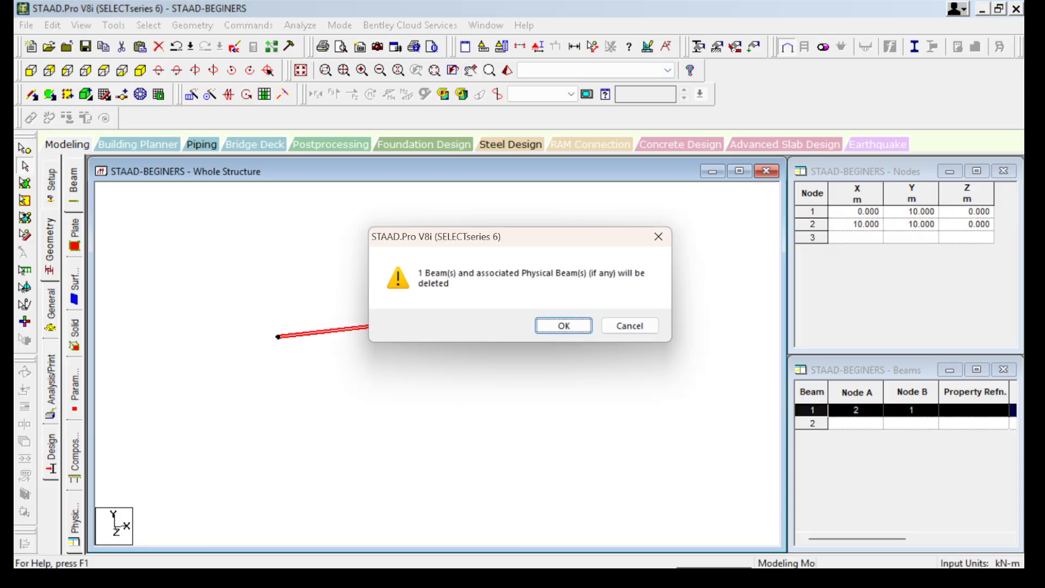
pyautogui.press('Return')
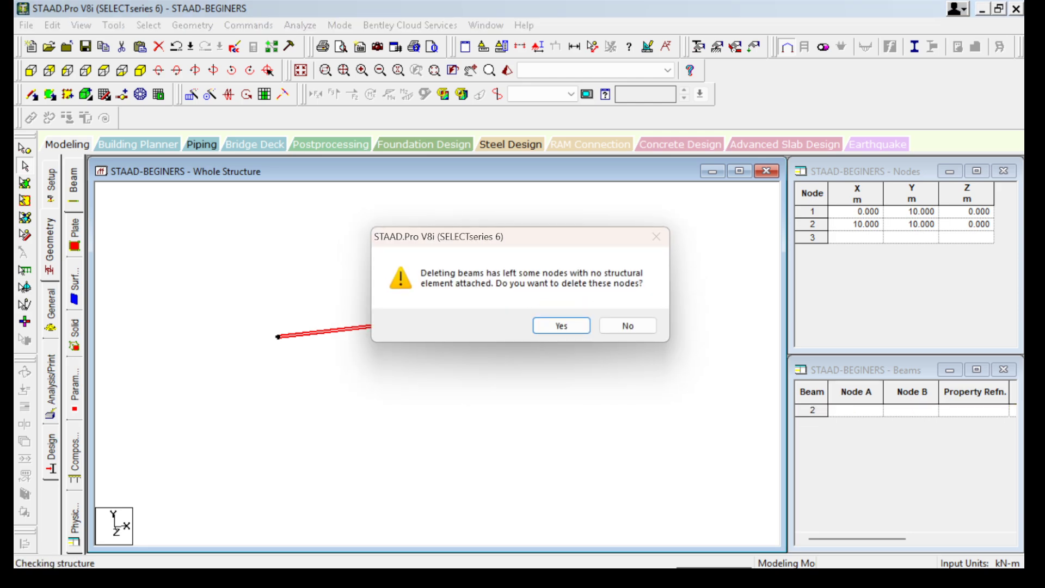
pyautogui.press('Return')
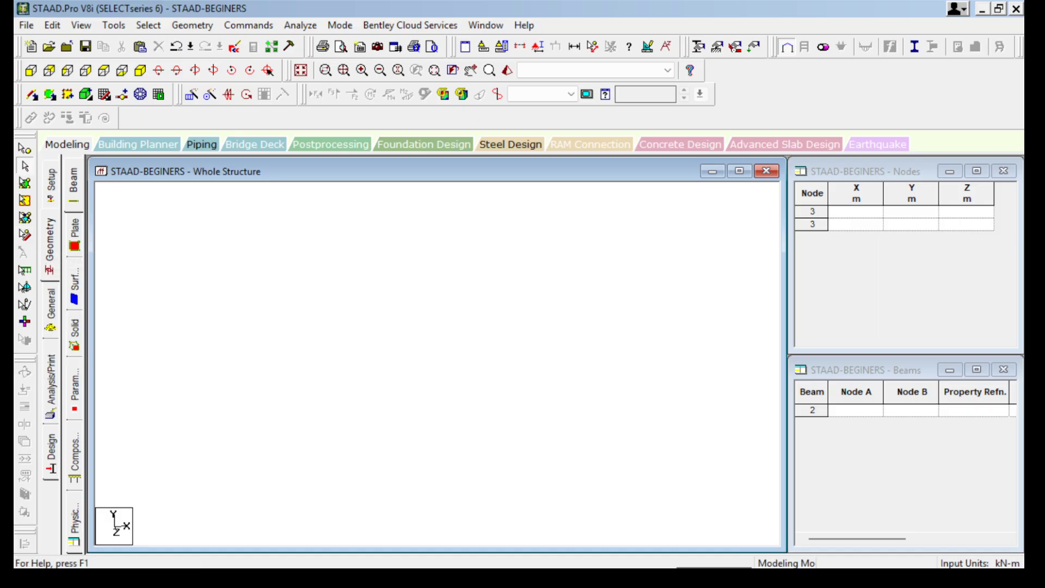
# View the steel design page and the Analysis/Print commands, closing the commands dialog without adding an analysis.
pyautogui.click(51, 453)
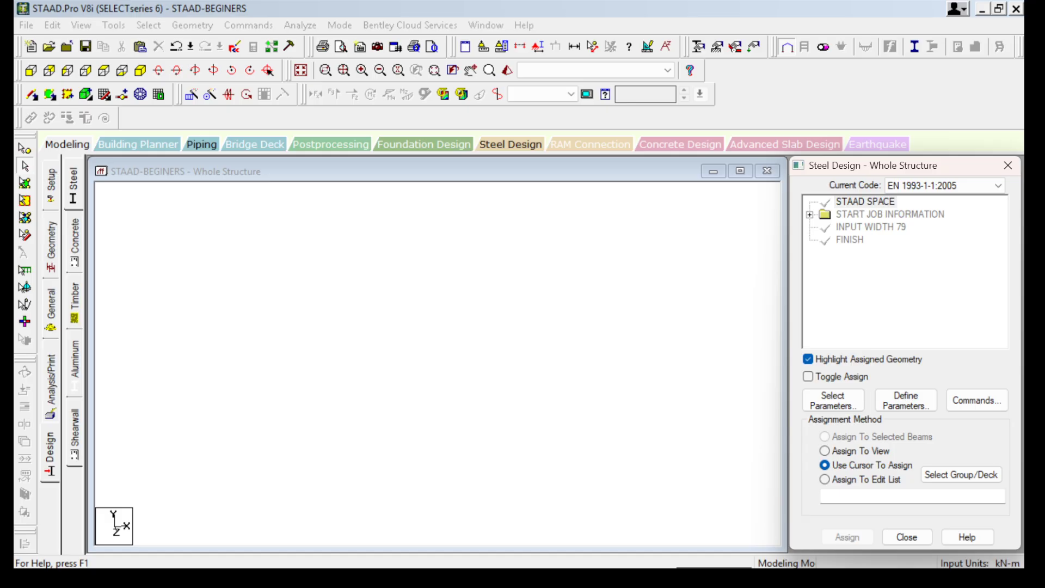
pyautogui.click(51, 382)
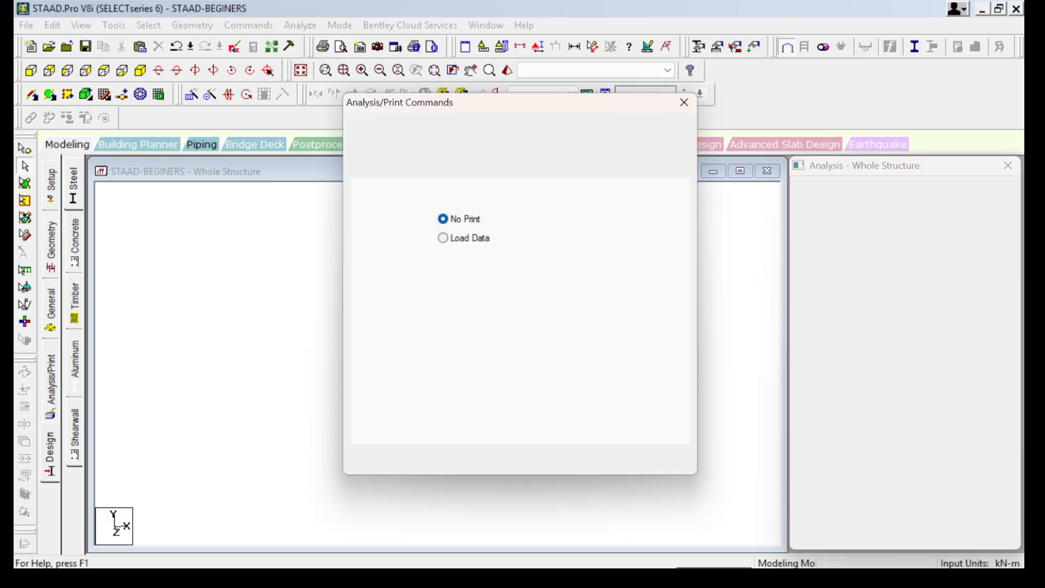
pyautogui.click(599, 461)
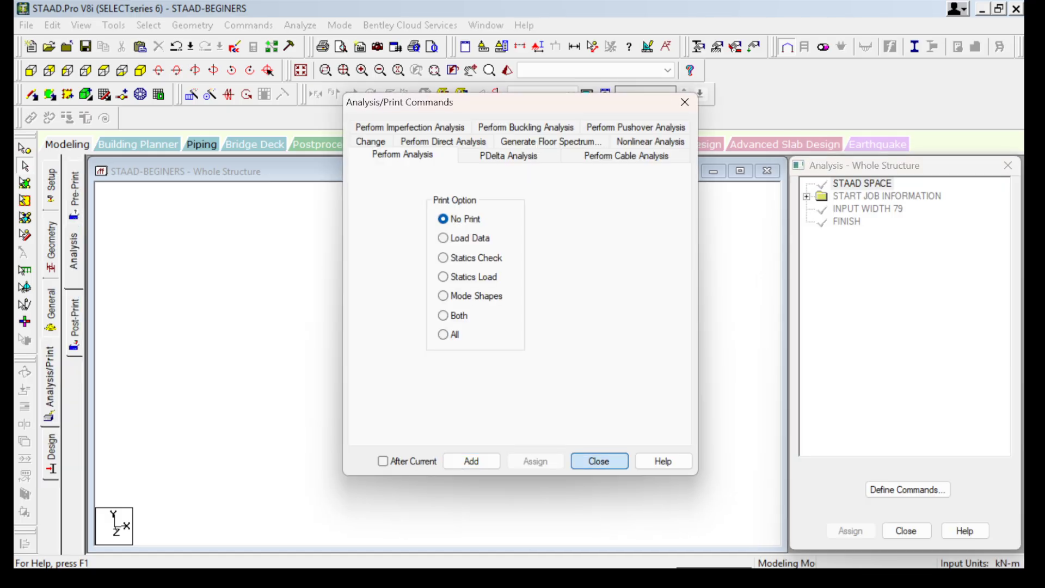
# View the section properties and member specifications, checking the Partial Moment Release option for beams without adding a specification.
pyautogui.click(51, 309)
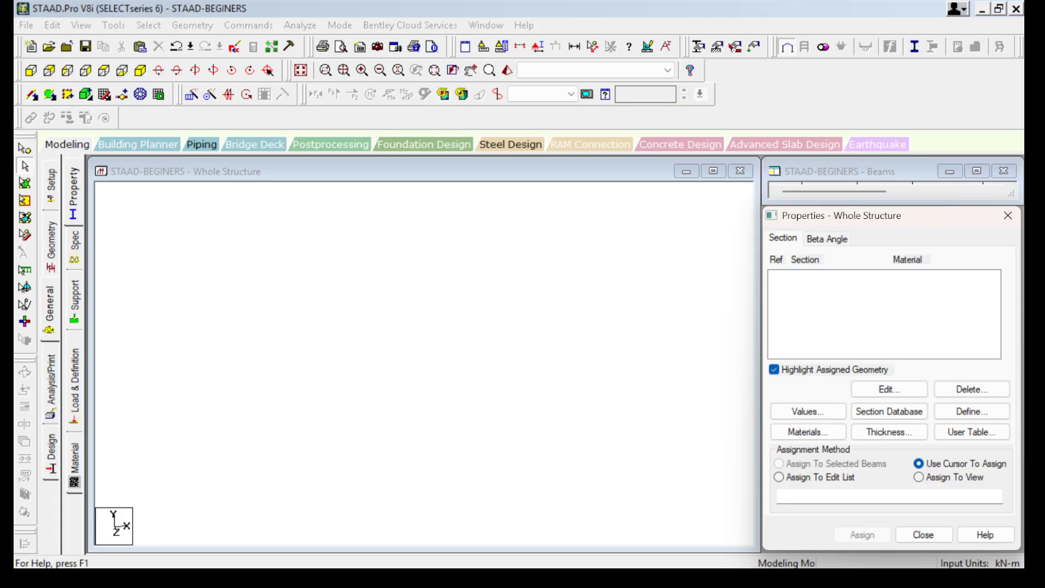
pyautogui.click(74, 205)
pyautogui.click(74, 246)
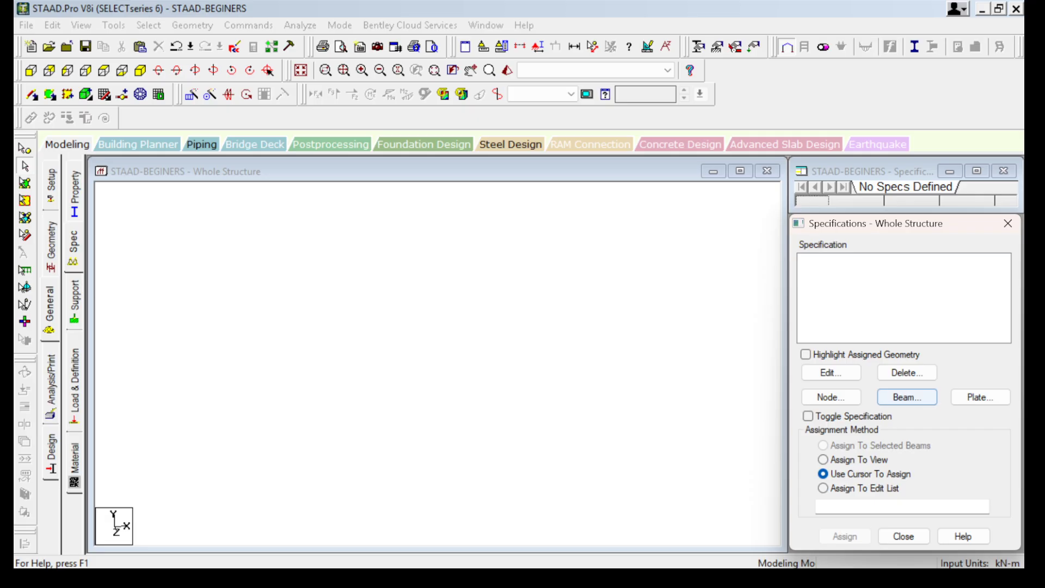
pyautogui.click(907, 396)
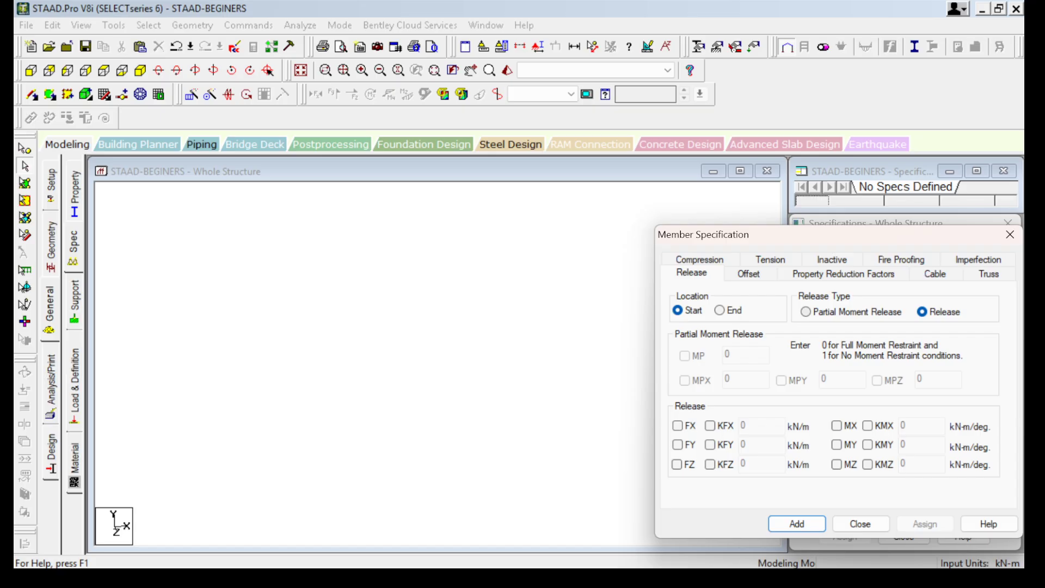
pyautogui.click(806, 312)
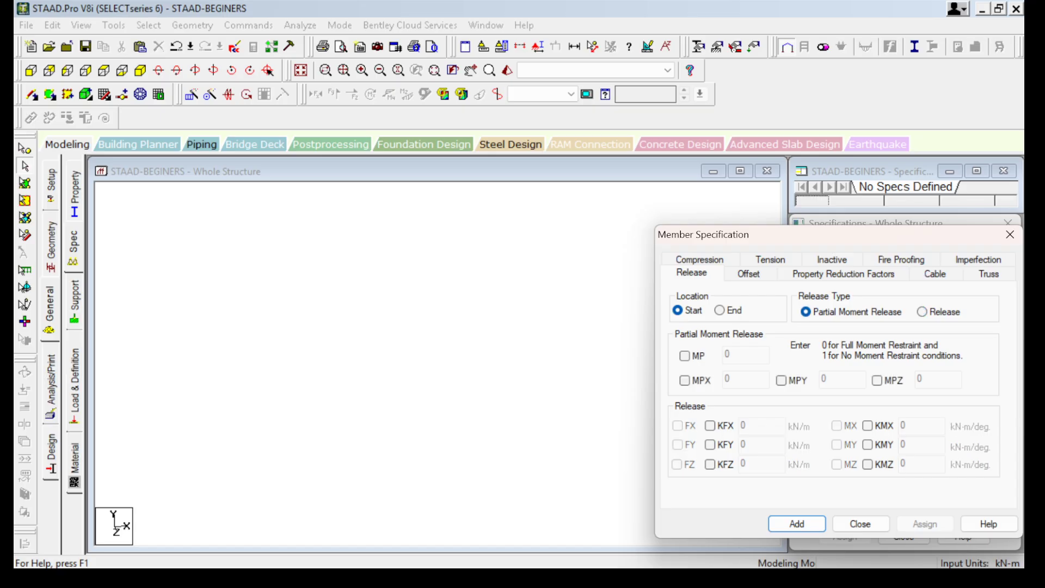
pyautogui.click(860, 524)
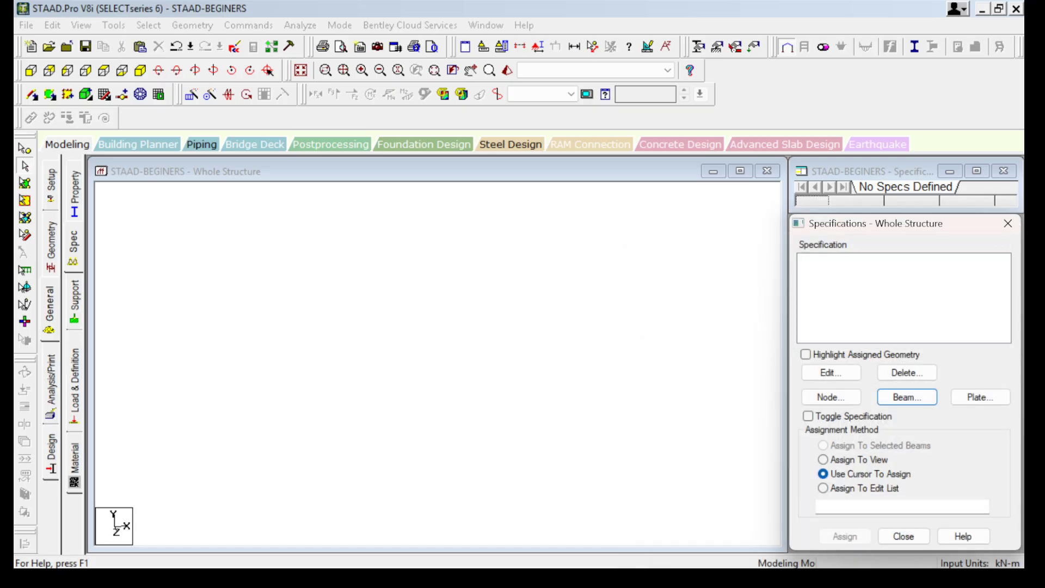
# Examine the support creation options without adding a support, and open the Load & Definition page.
pyautogui.click(75, 301)
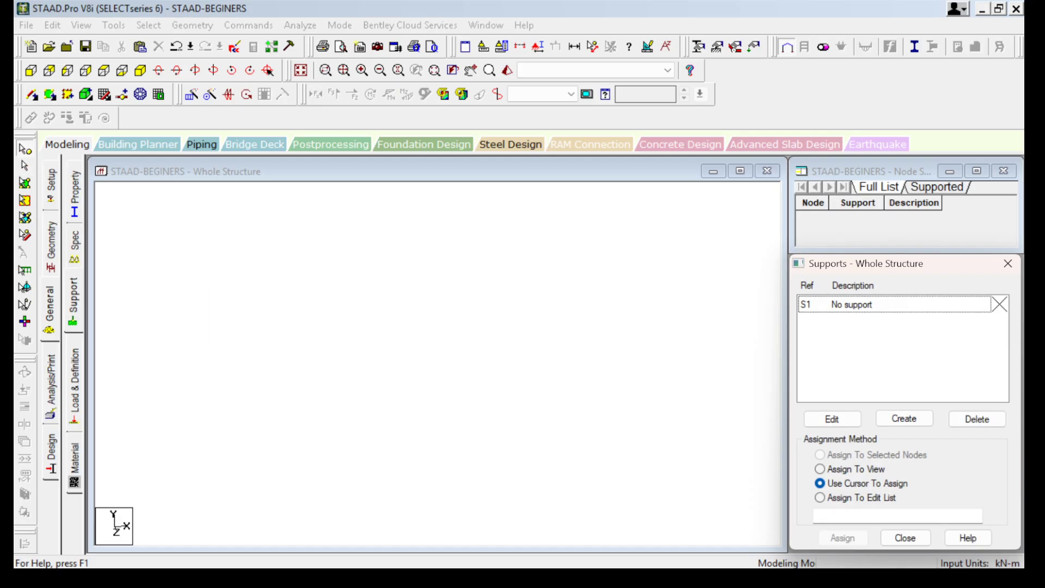
pyautogui.click(904, 419)
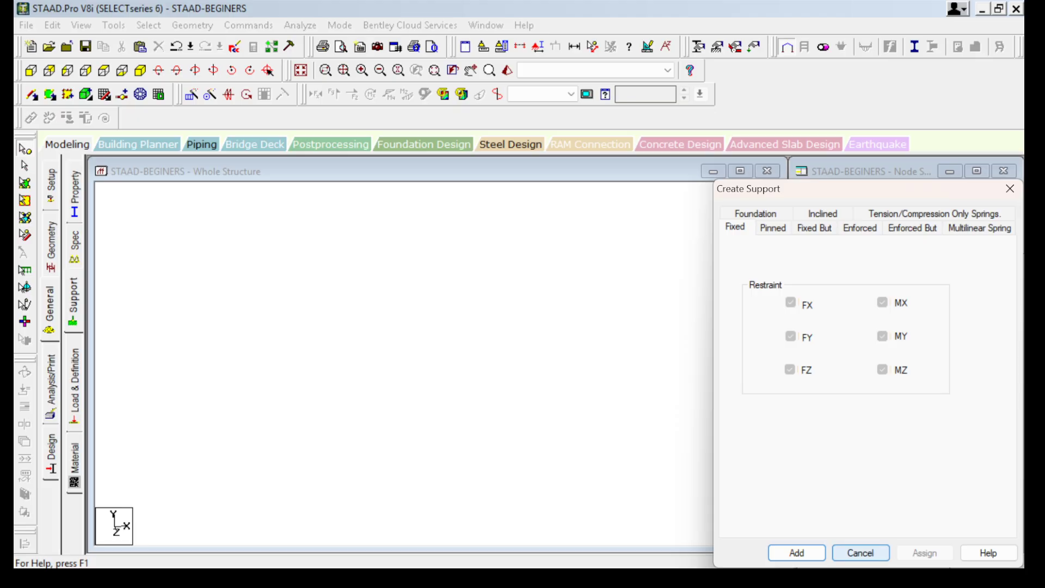
pyautogui.click(861, 553)
pyautogui.click(75, 381)
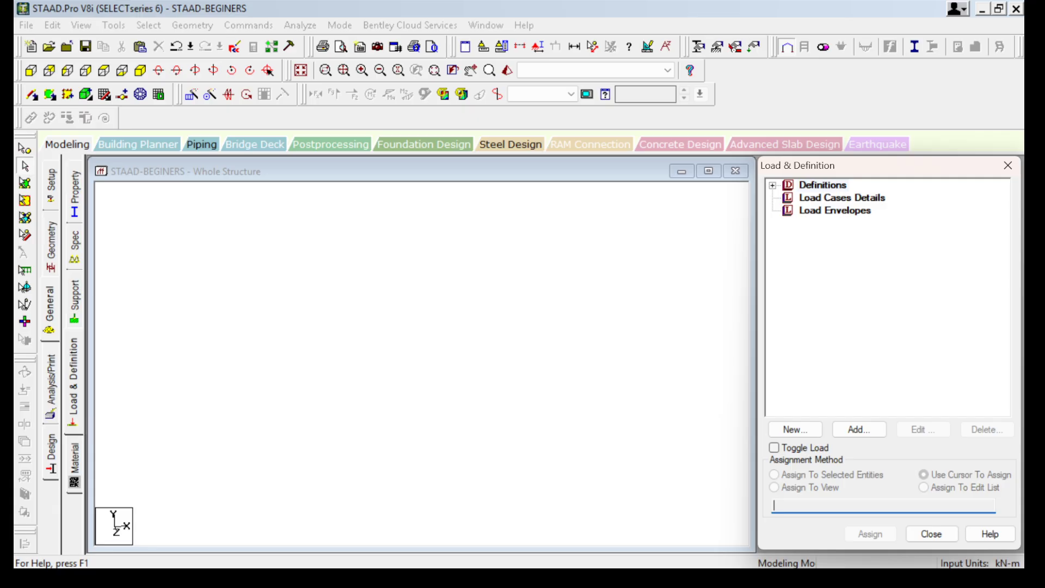
# Revisit the Geometry page and the Analysis/Print commands, closing the commands dialog without adding an analysis.
pyautogui.click(50, 243)
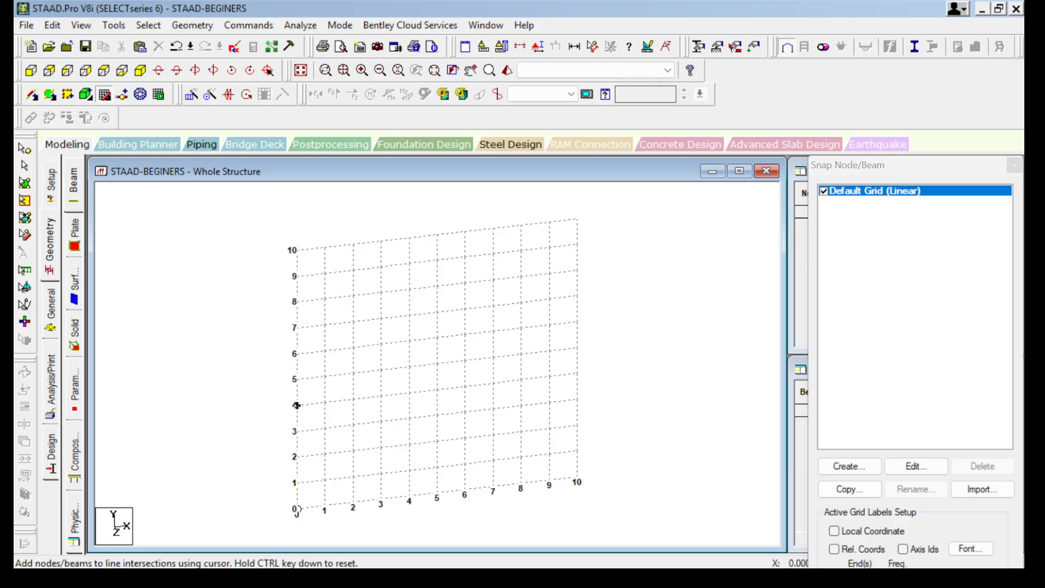
pyautogui.click(51, 381)
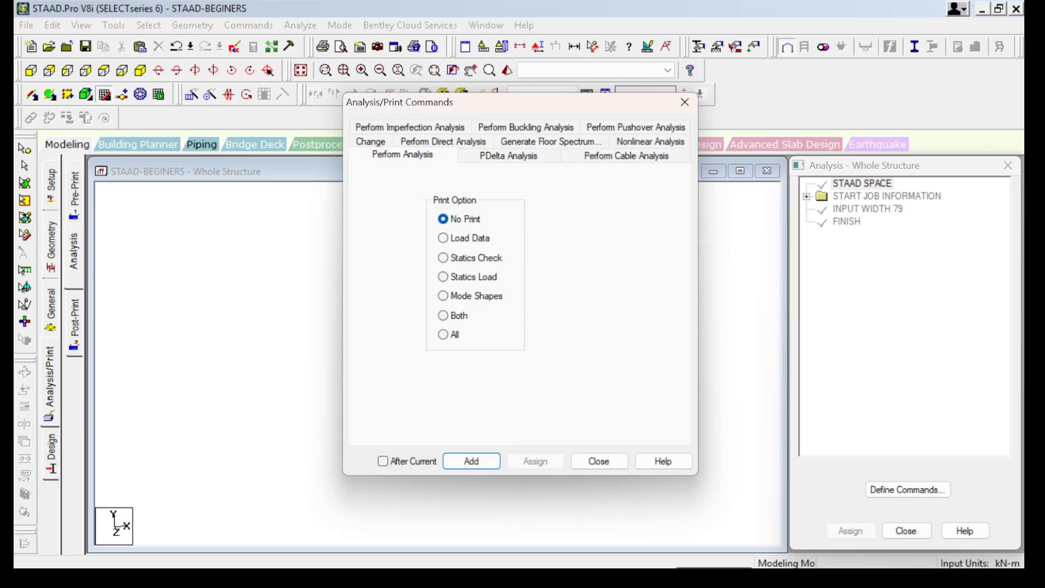
pyautogui.click(599, 461)
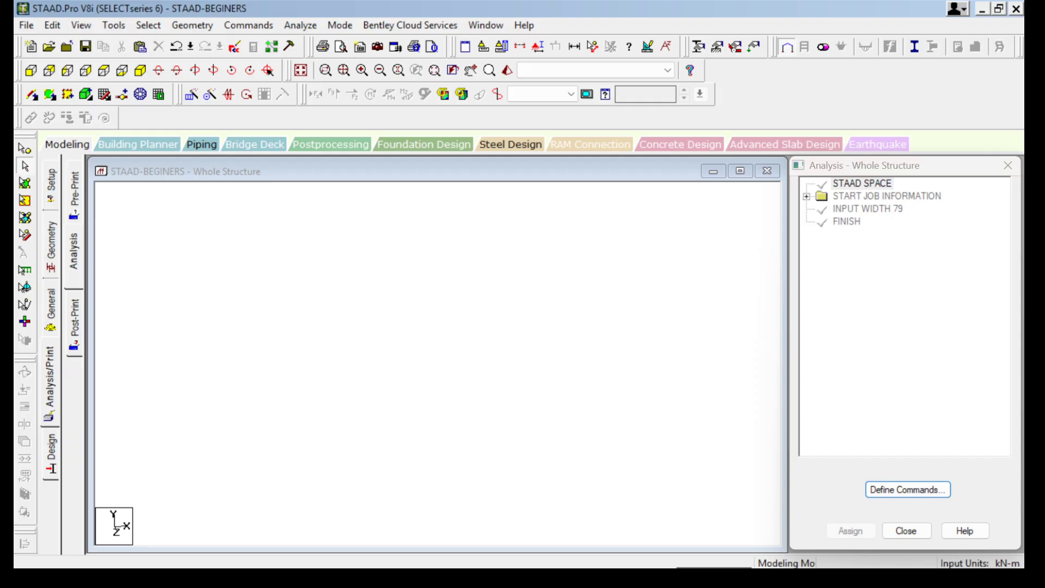
pyautogui.press('super+d')
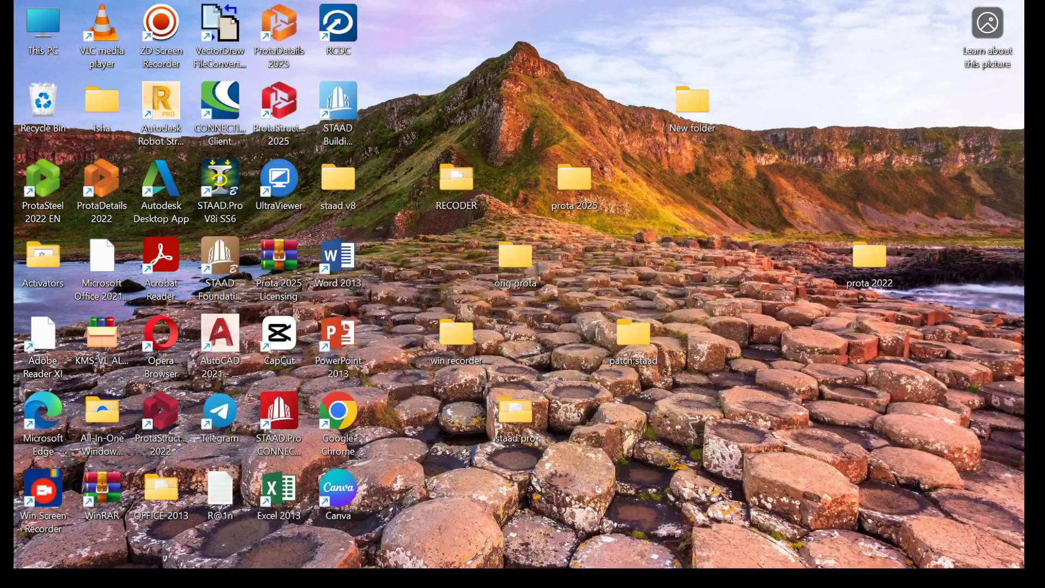
pyautogui.click(708, 550)
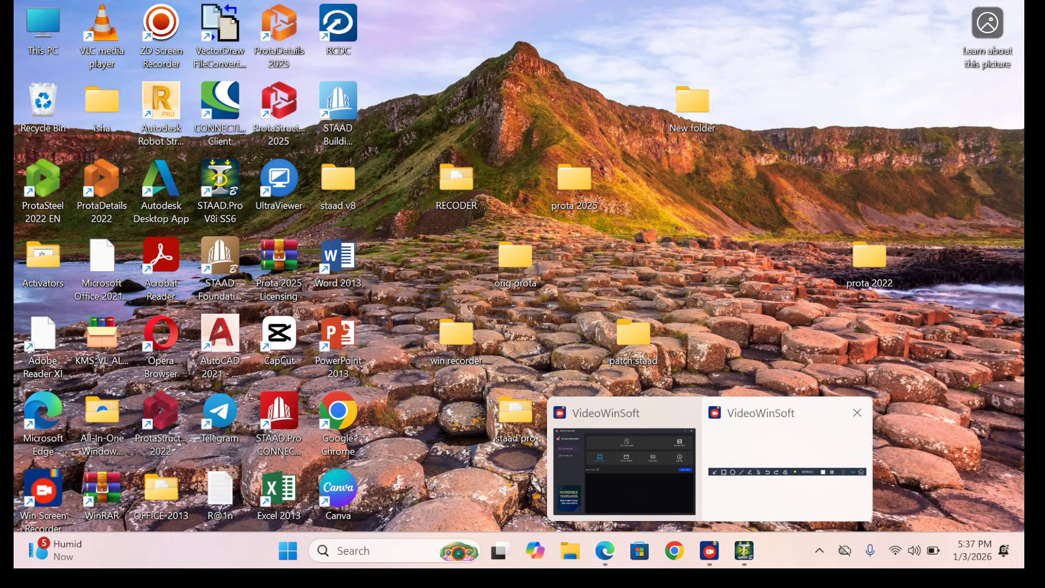
pyautogui.click(791, 473)
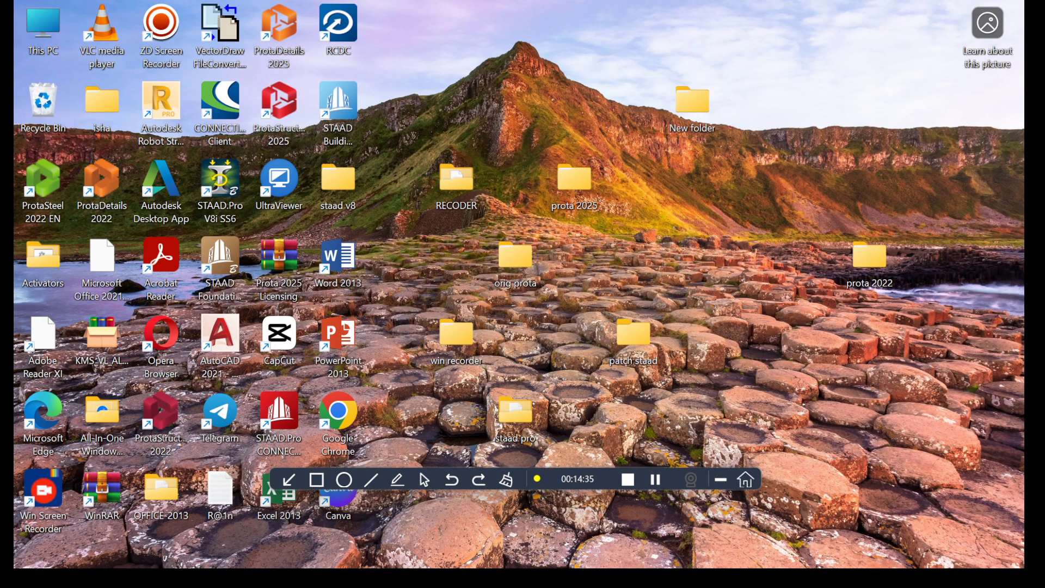